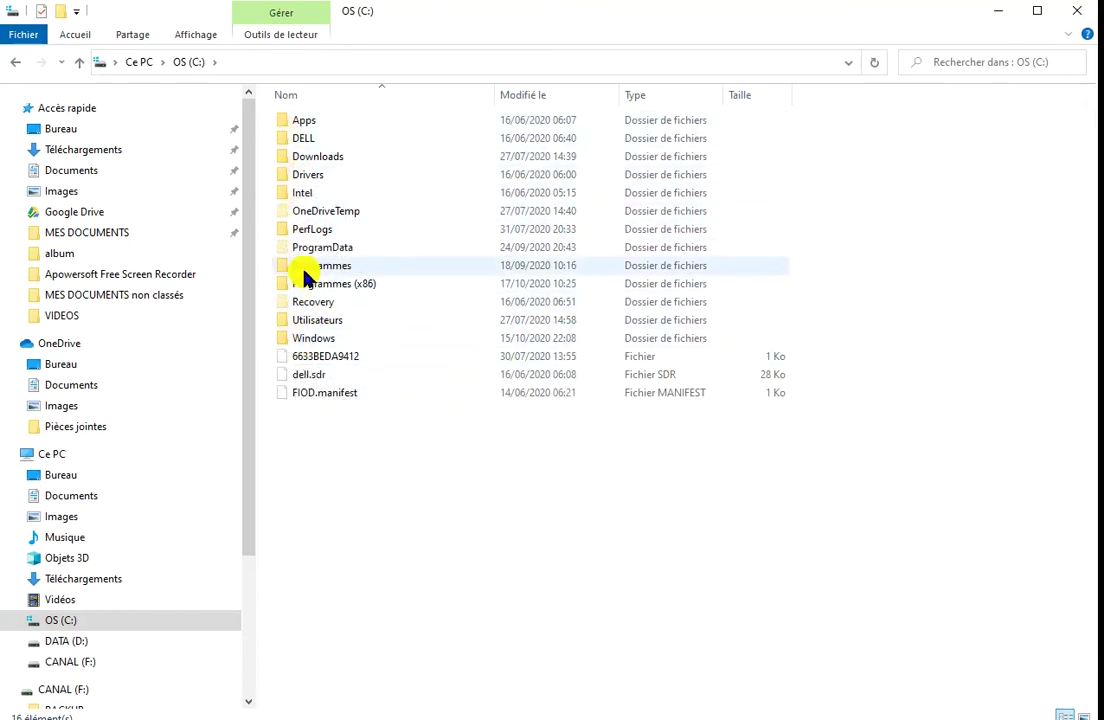
Open the personal profile folder inside Utilisateurs on drive C: to view its contents, and return to the drive's root
{"action": "double_click", "coordinate": [288, 322]}
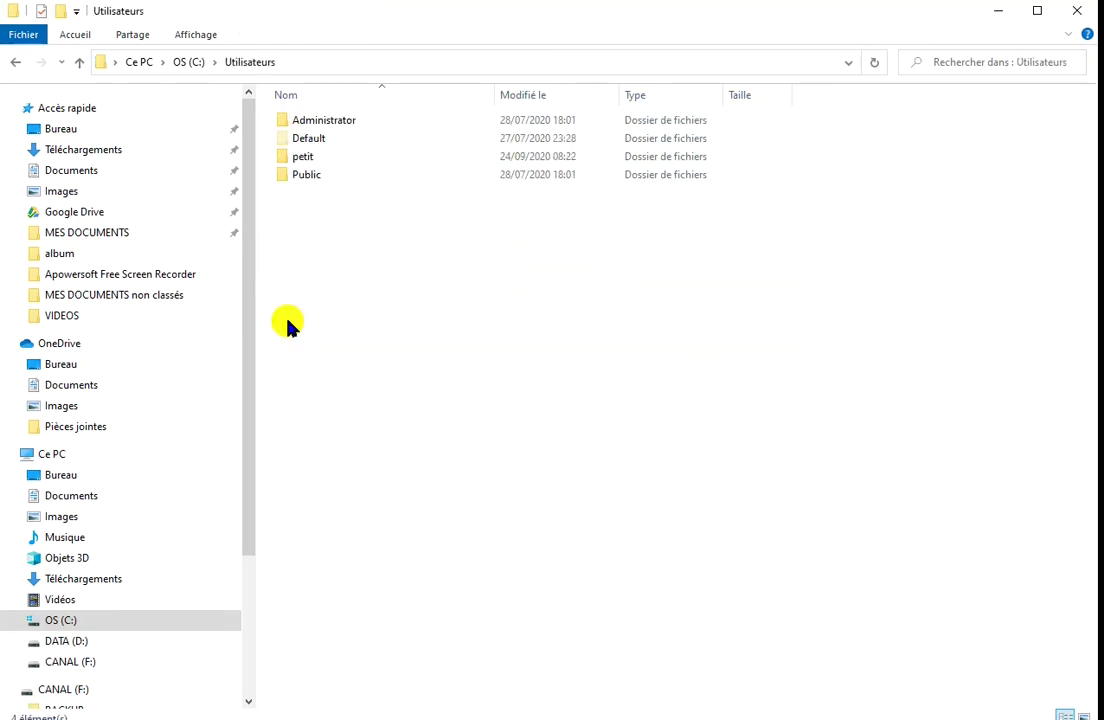
{"action": "left_click", "coordinate": [289, 160]}
{"action": "double_click", "coordinate": [289, 160]}
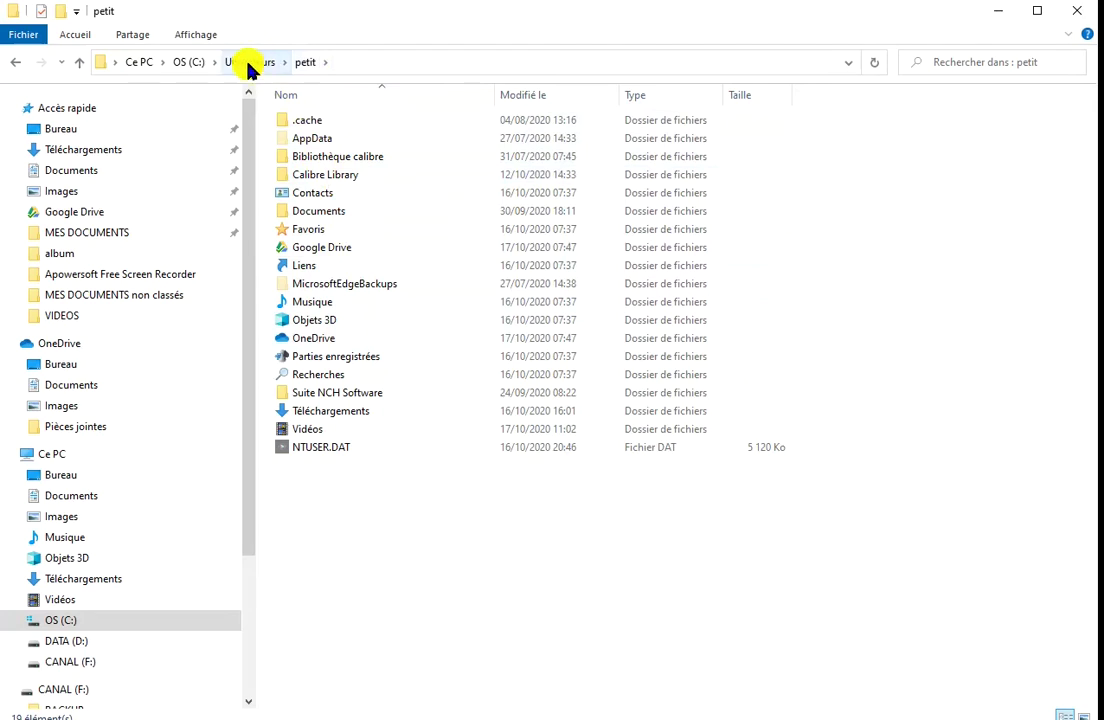
{"action": "left_click", "coordinate": [191, 63]}
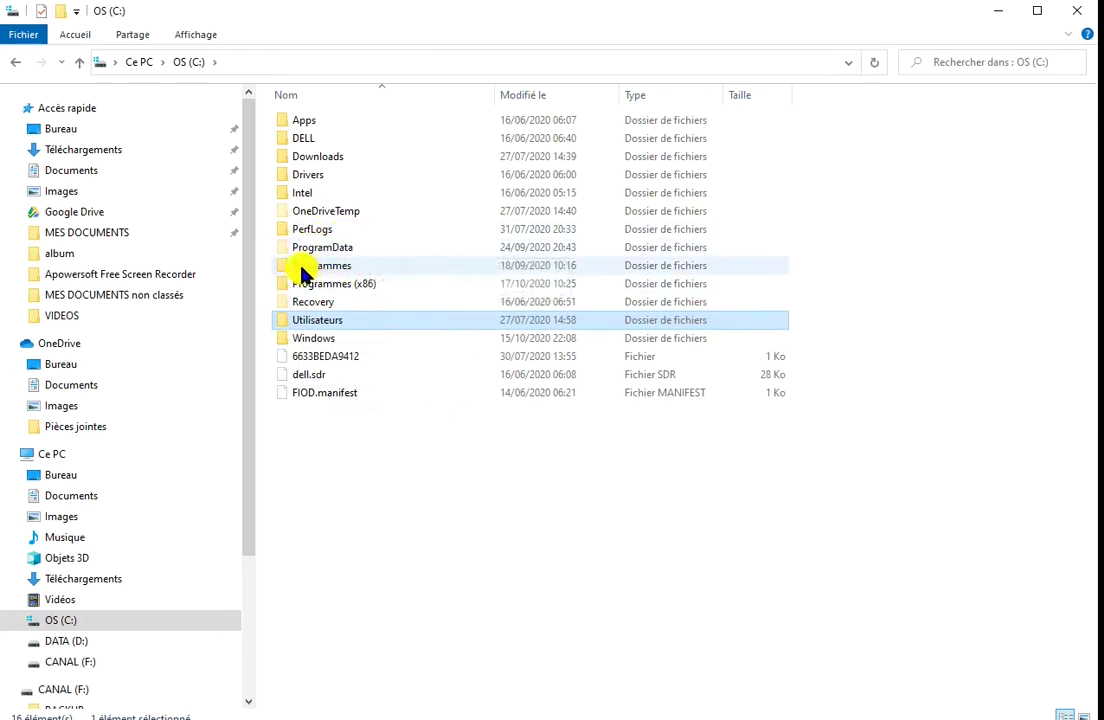
Look through the subfolders of the Programmes folder on drive C:, and return to the drive's root
{"action": "mouse_move", "coordinate": [295, 272]}
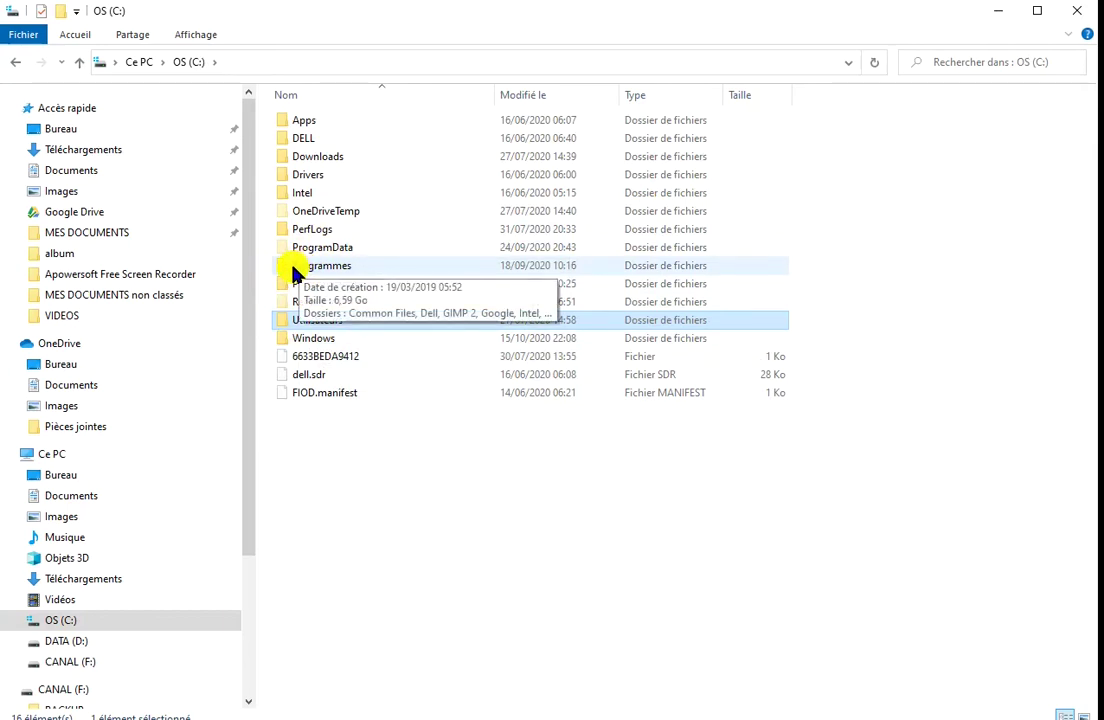
{"action": "double_click", "coordinate": [295, 272]}
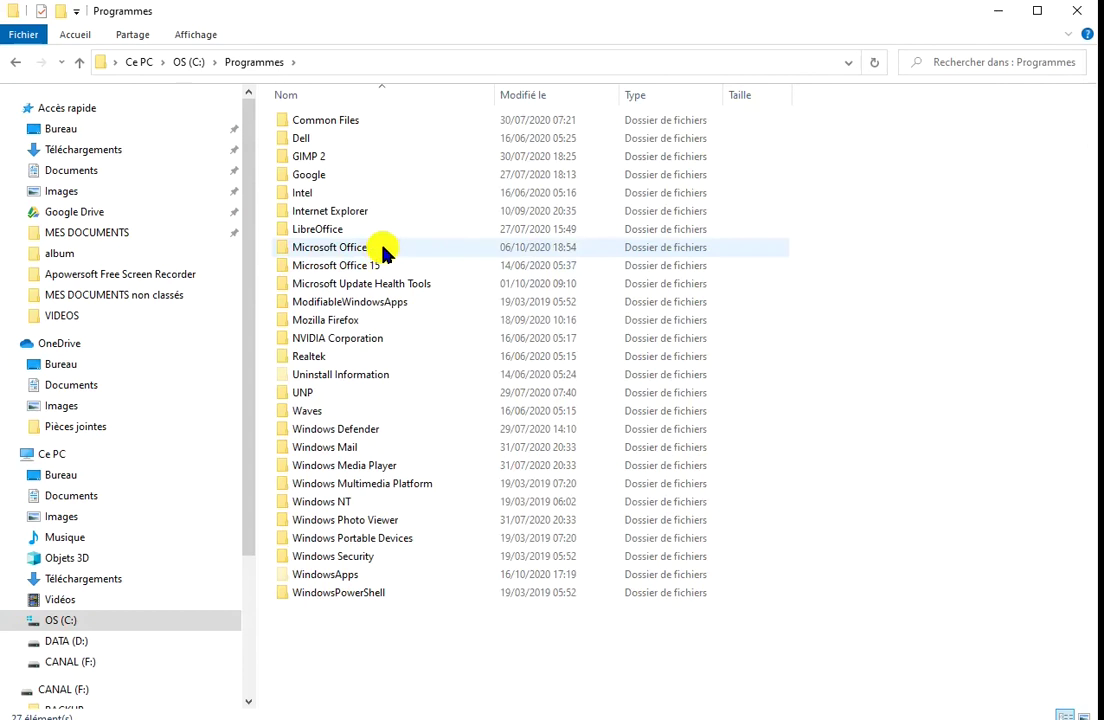
{"action": "mouse_move", "coordinate": [452, 205]}
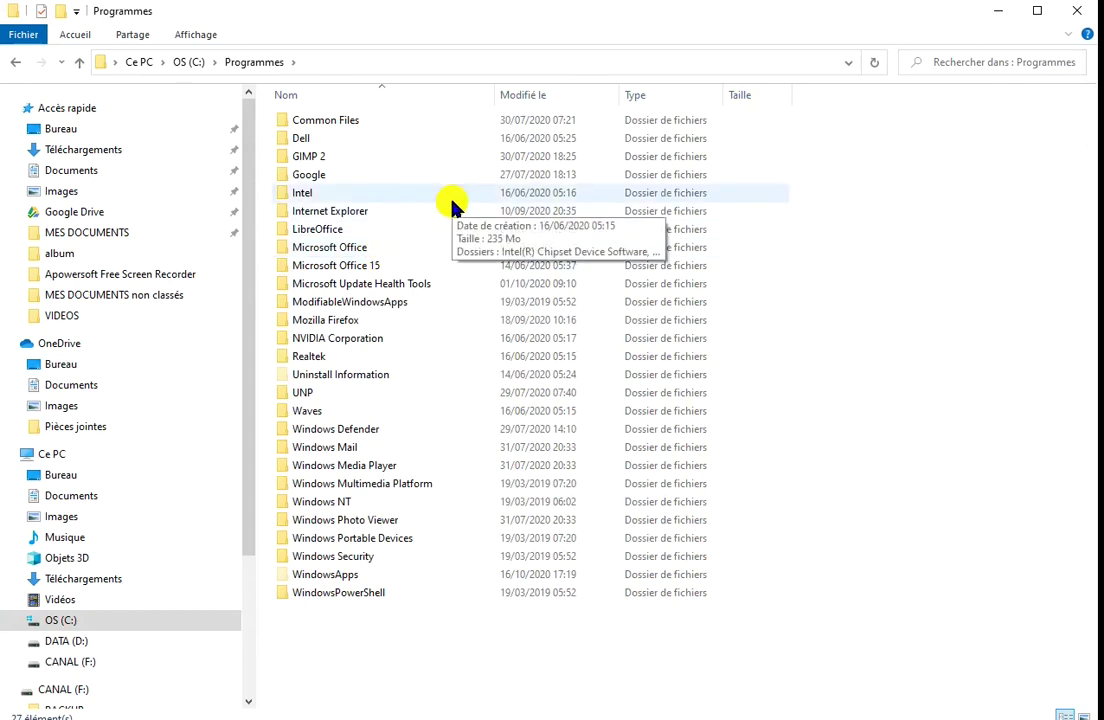
{"action": "mouse_move", "coordinate": [418, 174]}
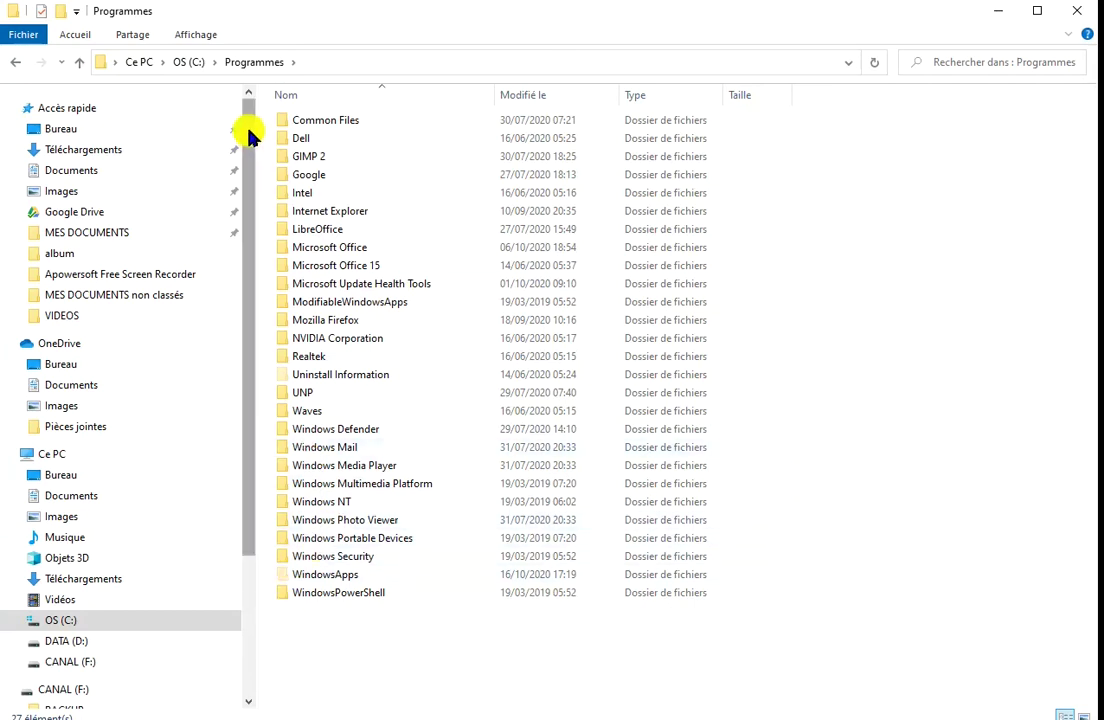
{"action": "left_click", "coordinate": [192, 63]}
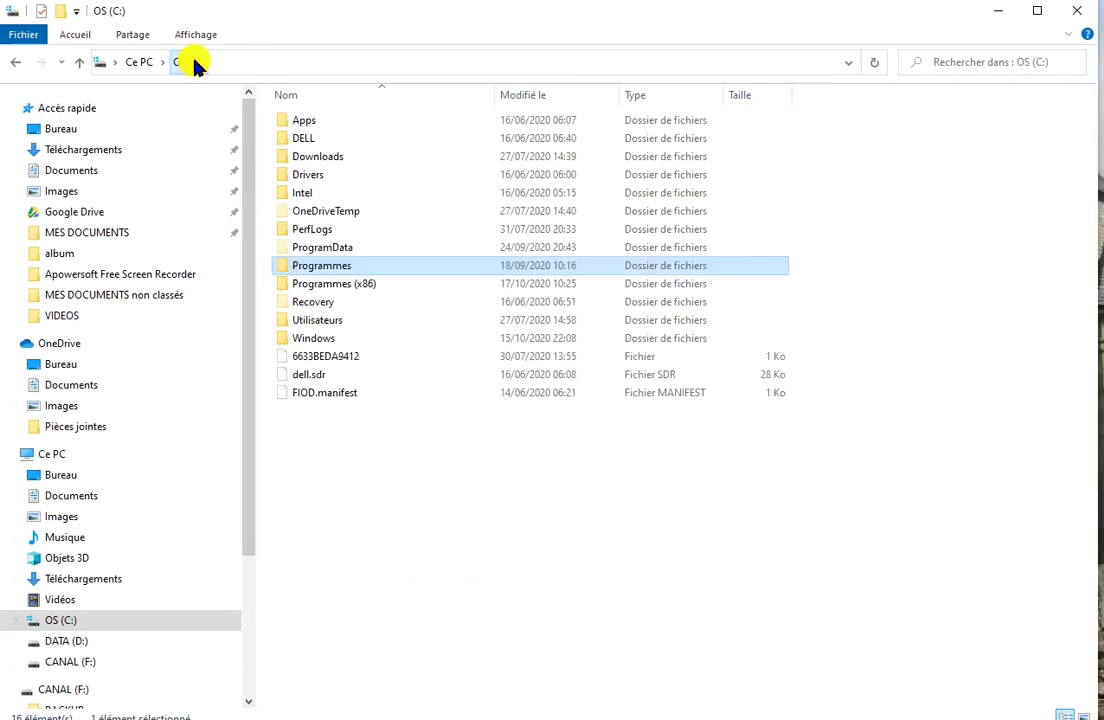
Look through the full list of subfolders in Programmes (x86), and go back to the root of drive C:
{"action": "left_click", "coordinate": [320, 288]}
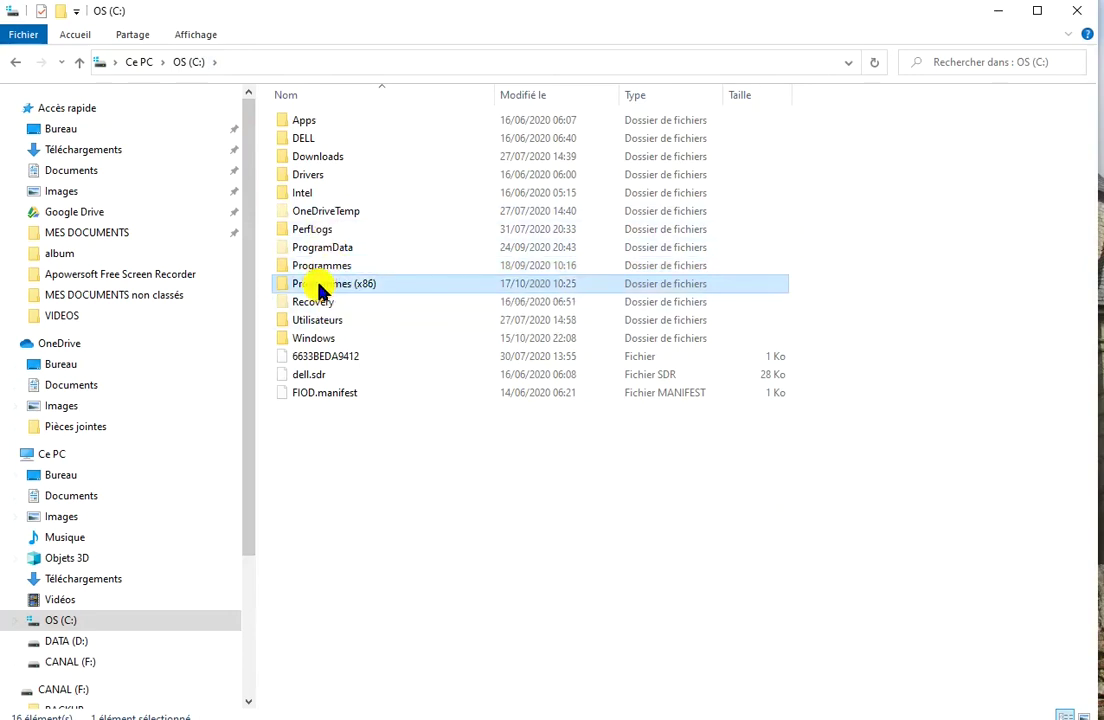
{"action": "double_click", "coordinate": [320, 288]}
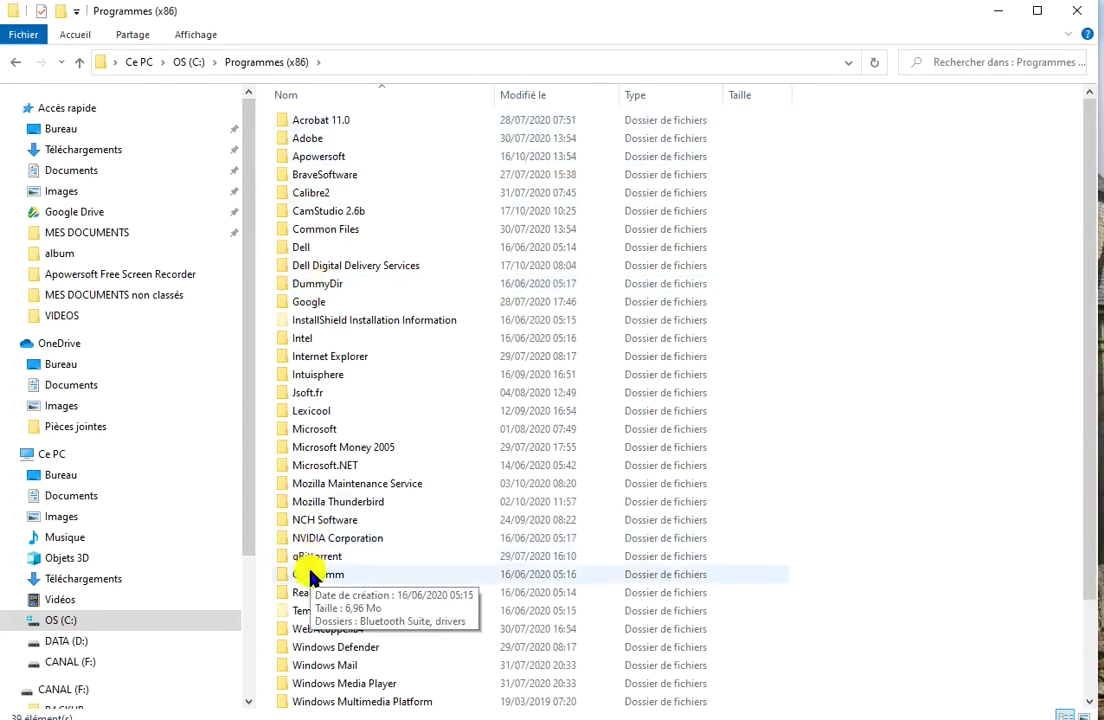
{"action": "left_click_drag", "start_coordinate": [1092, 320], "coordinate": [1078, 463]}
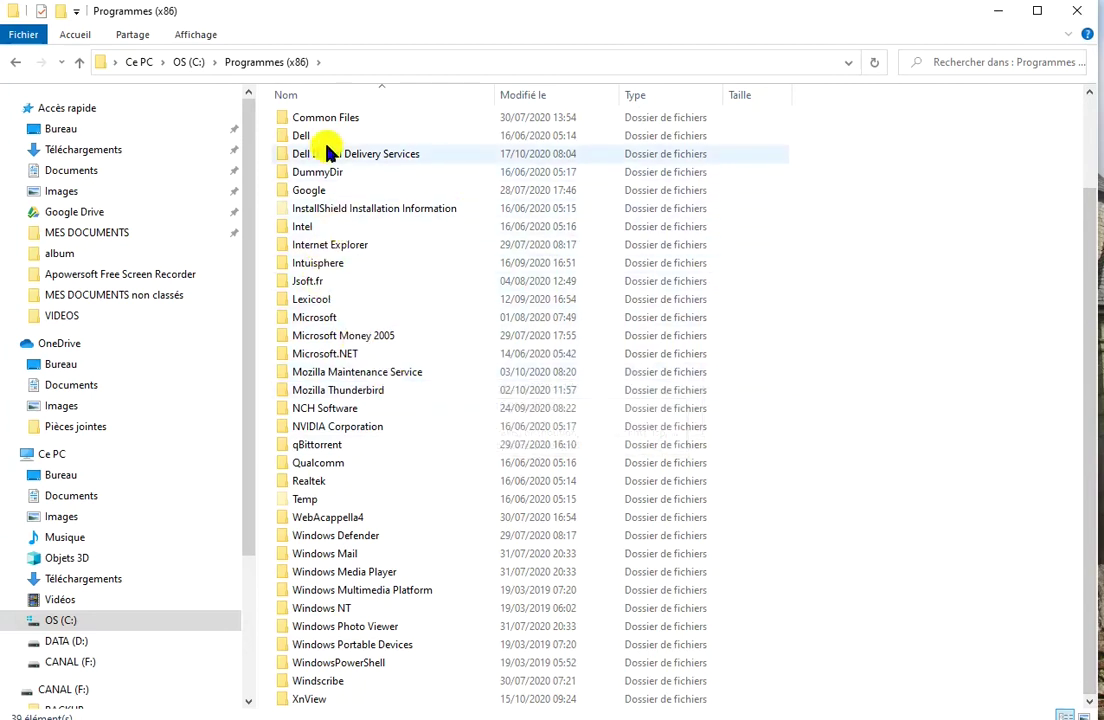
{"action": "left_click", "coordinate": [20, 64]}
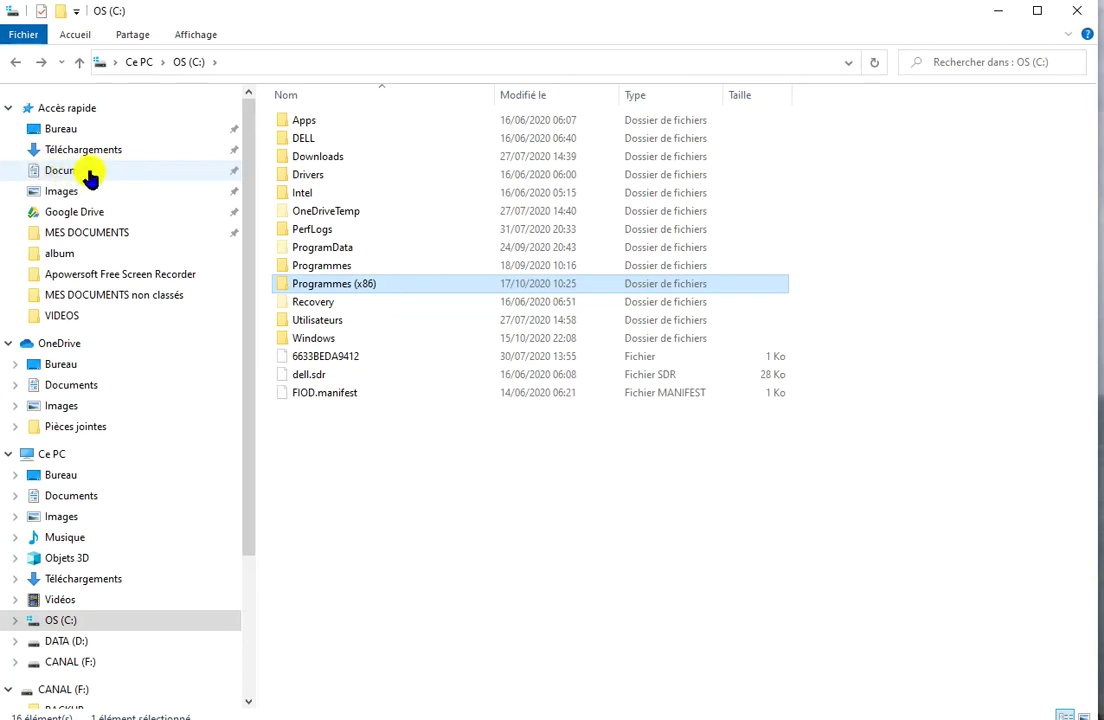
Browse the MES DOCUMENTS folder on drive D:, including the yearly folders inside its 2COURS subfolder
{"action": "left_click", "coordinate": [94, 235]}
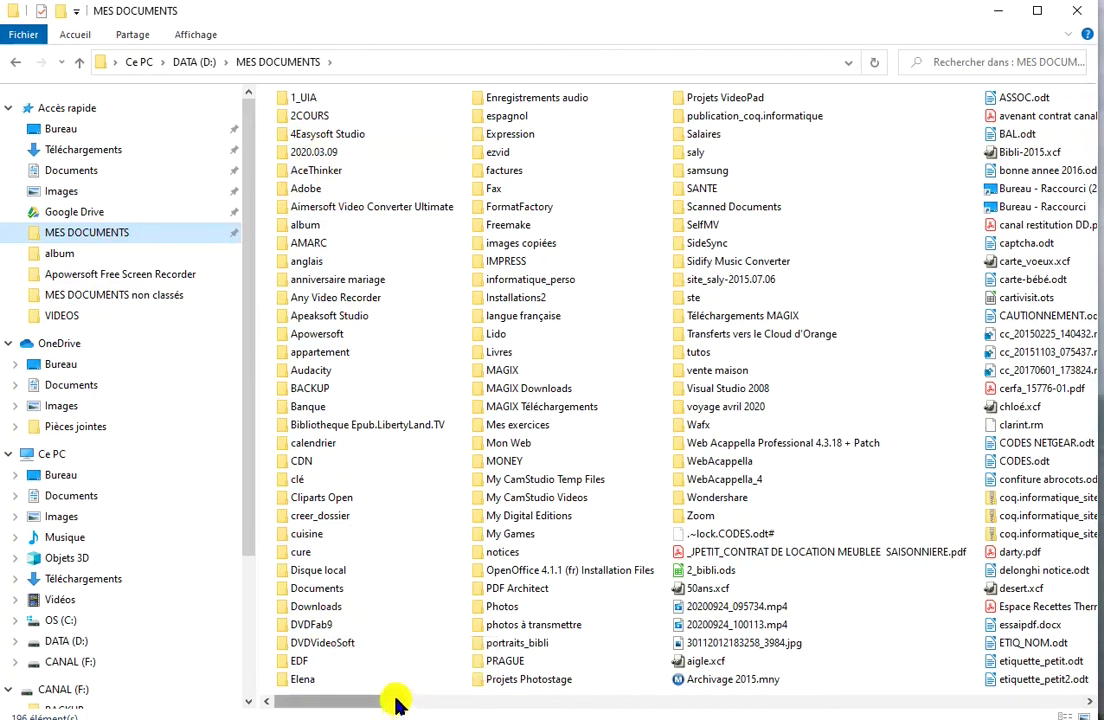
{"action": "double_click", "coordinate": [310, 116]}
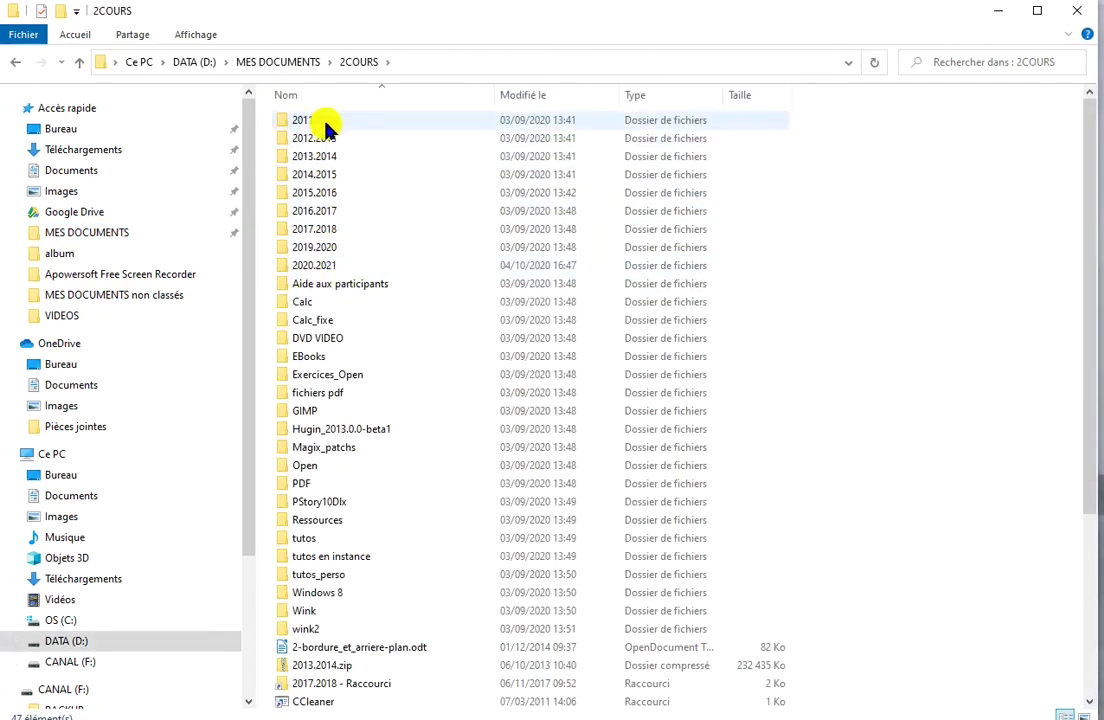
{"action": "mouse_move", "coordinate": [322, 272]}
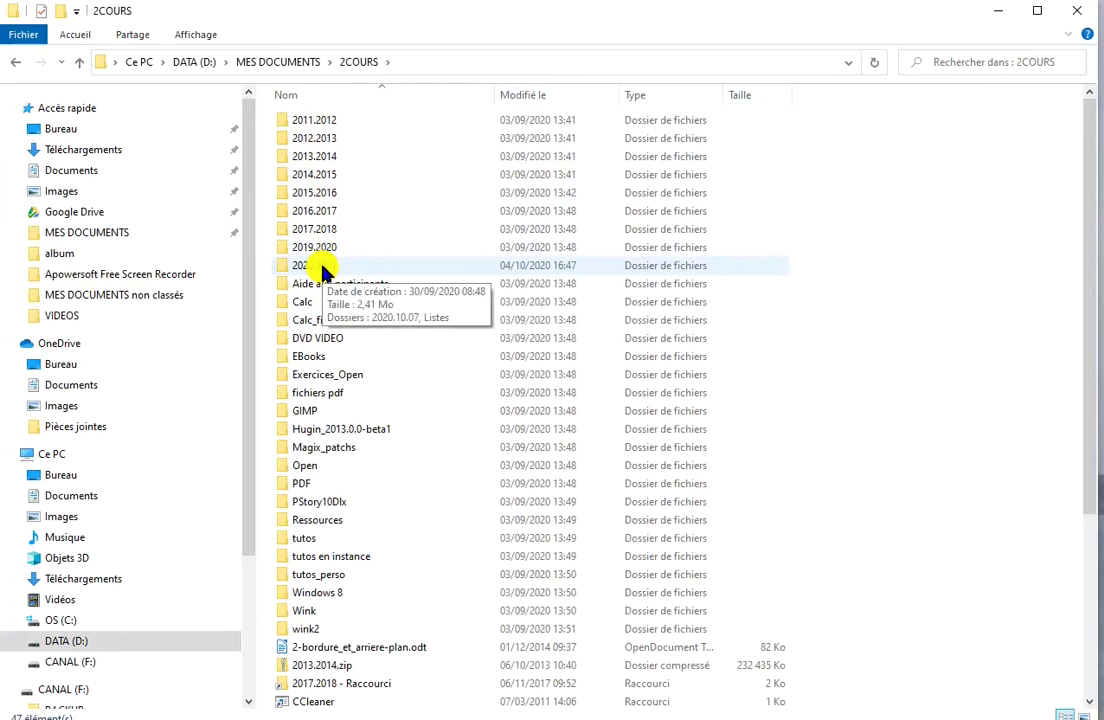
{"action": "left_click", "coordinate": [24, 64]}
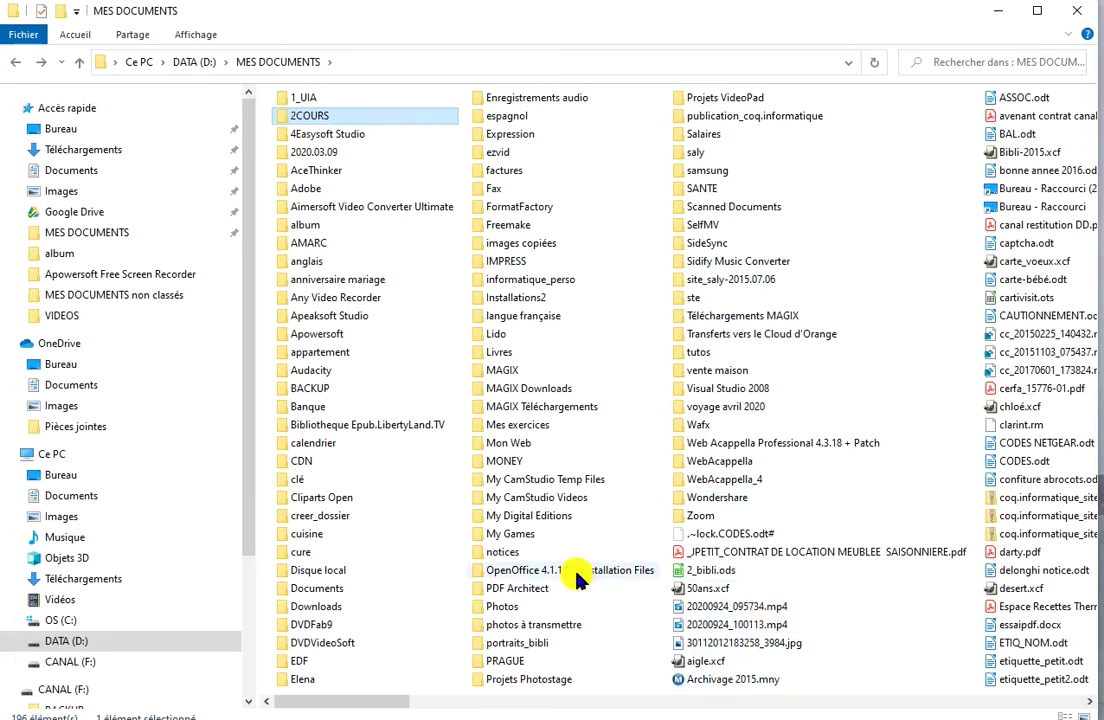
{"action": "left_click_drag", "start_coordinate": [403, 707], "coordinate": [622, 708]}
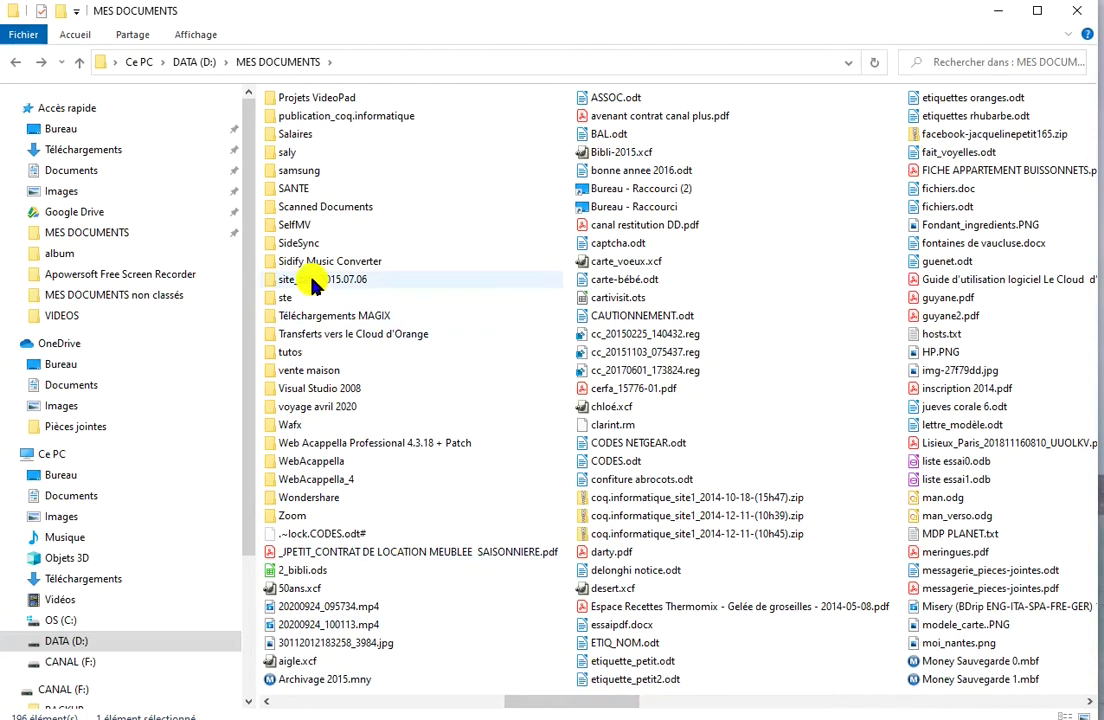
{"action": "mouse_move", "coordinate": [556, 703]}
{"action": "left_mouse_down"}
{"action": "mouse_move", "coordinate": [397, 700]}
{"action": "mouse_move", "coordinate": [542, 698]}
{"action": "left_mouse_up"}
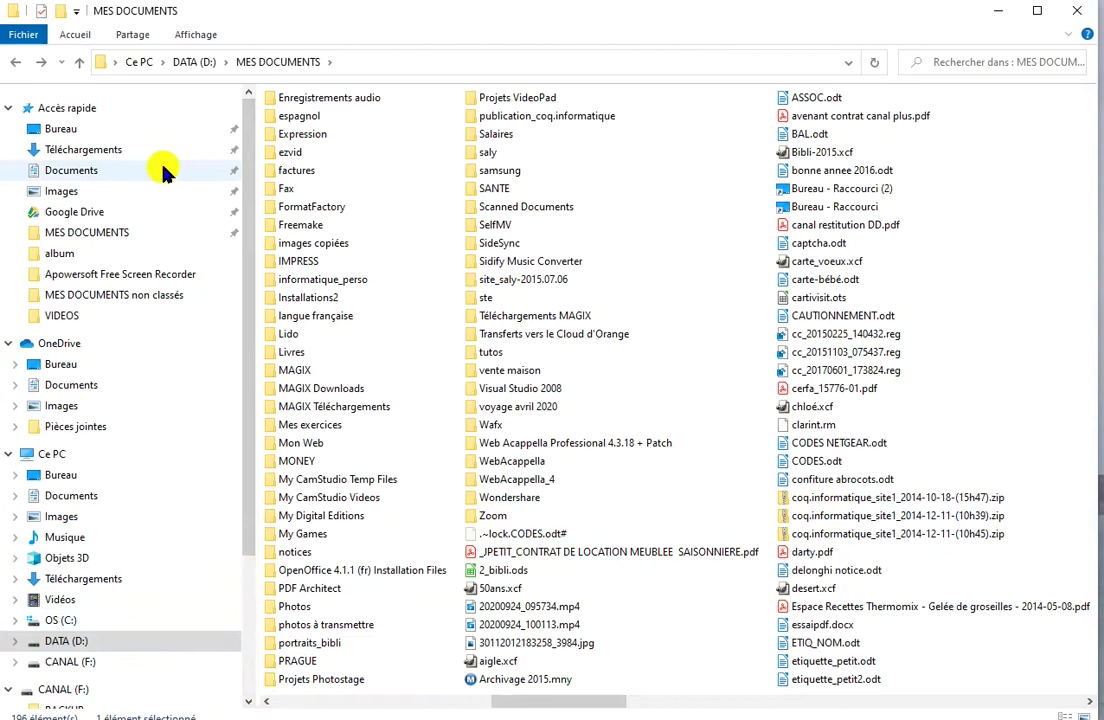
Check the size and contents of the MES DOCUMENTS folder in its properties, and close the dialog
{"action": "left_click", "coordinate": [113, 234]}
{"action": "right_click", "coordinate": [113, 234]}
{"action": "left_click", "coordinate": [180, 545]}
{"action": "left_click_drag", "start_coordinate": [524, 465], "coordinate": [572, 178]}
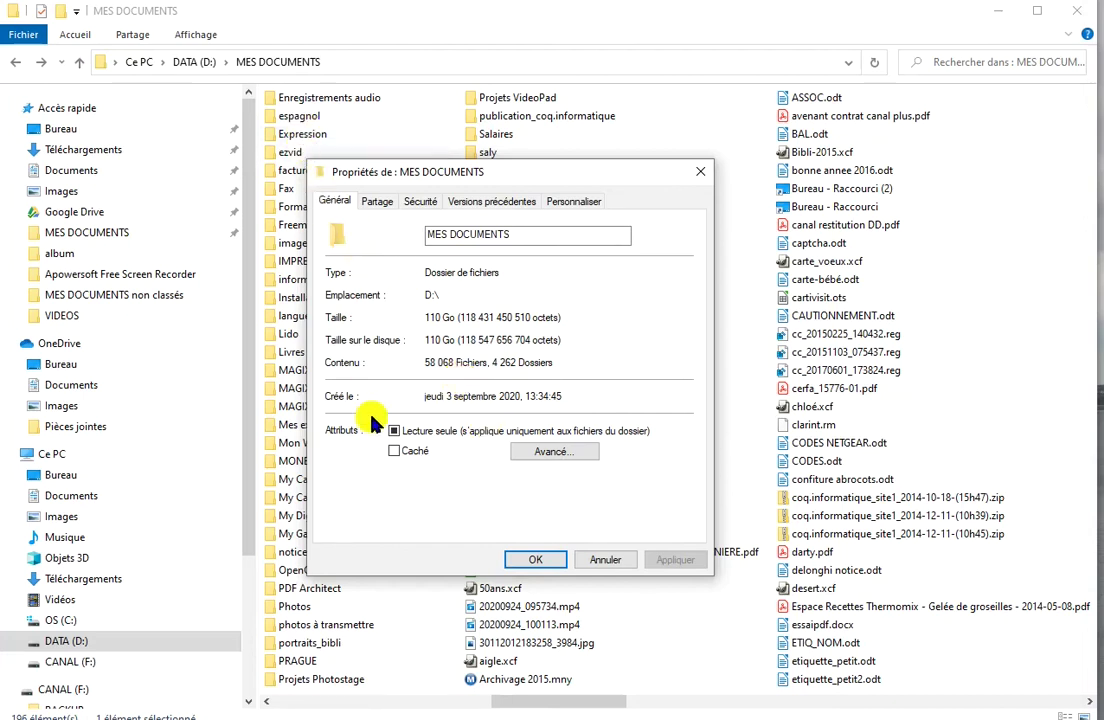
{"action": "left_click", "coordinate": [536, 560]}
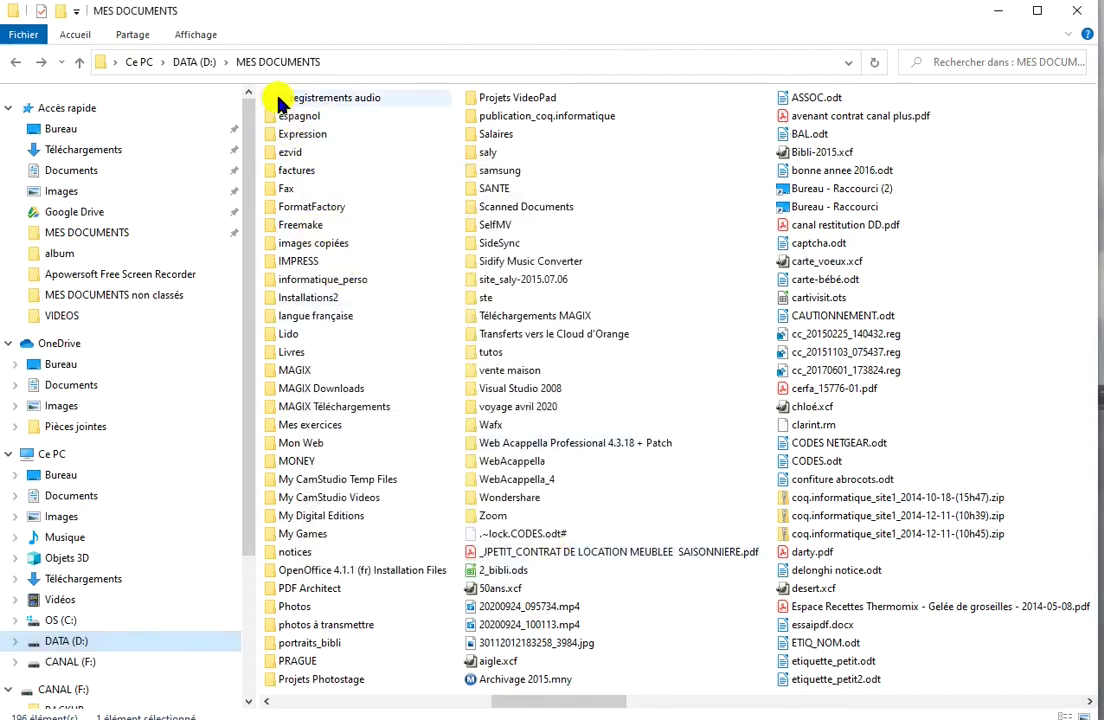
View the contents of the 1_UIA subfolder in MES DOCUMENTS, and return to the parent folder
{"action": "mouse_move", "coordinate": [337, 118]}
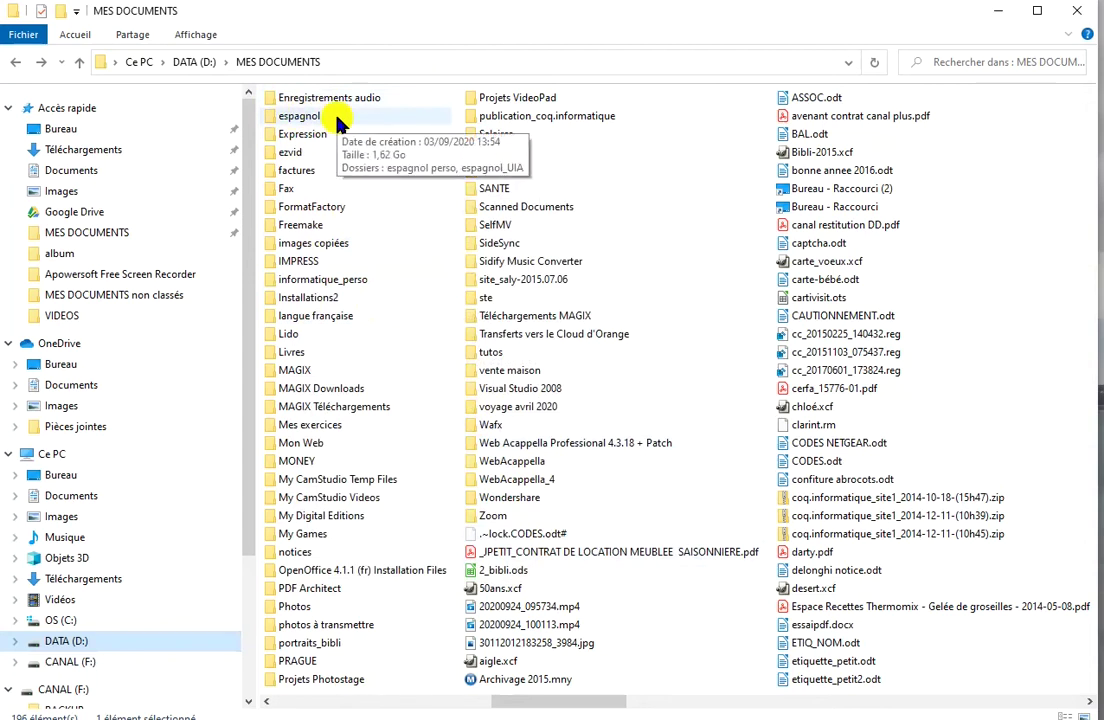
{"action": "left_click_drag", "start_coordinate": [505, 702], "coordinate": [298, 700]}
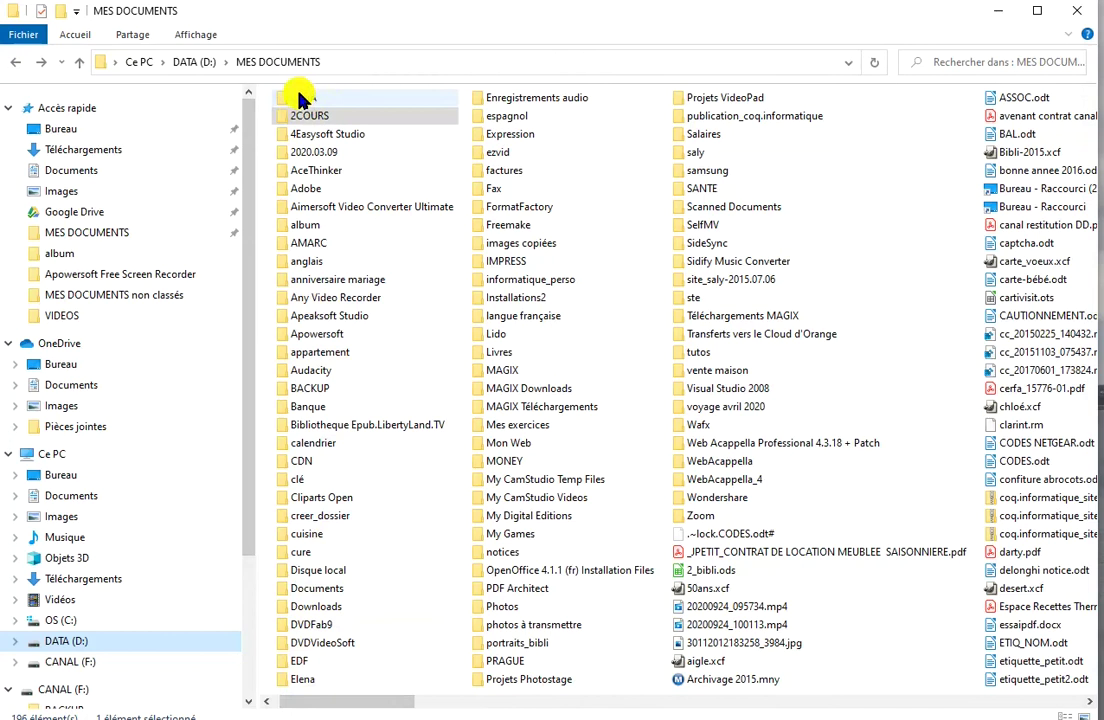
{"action": "mouse_move", "coordinate": [289, 95]}
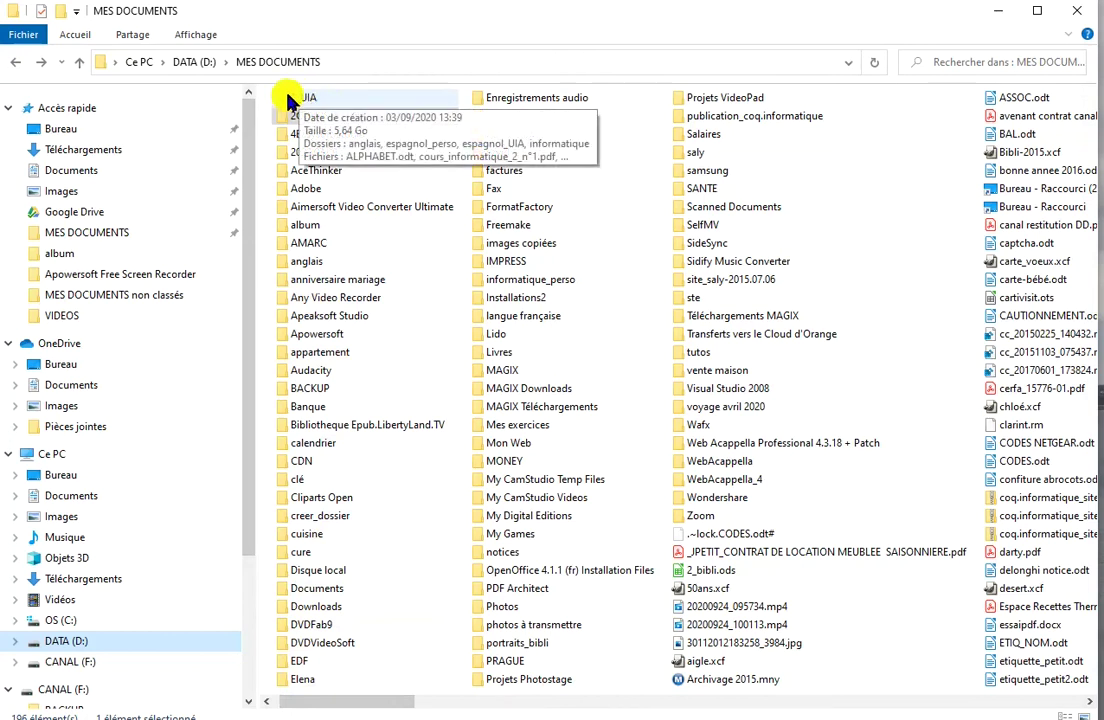
{"action": "double_click", "coordinate": [291, 95]}
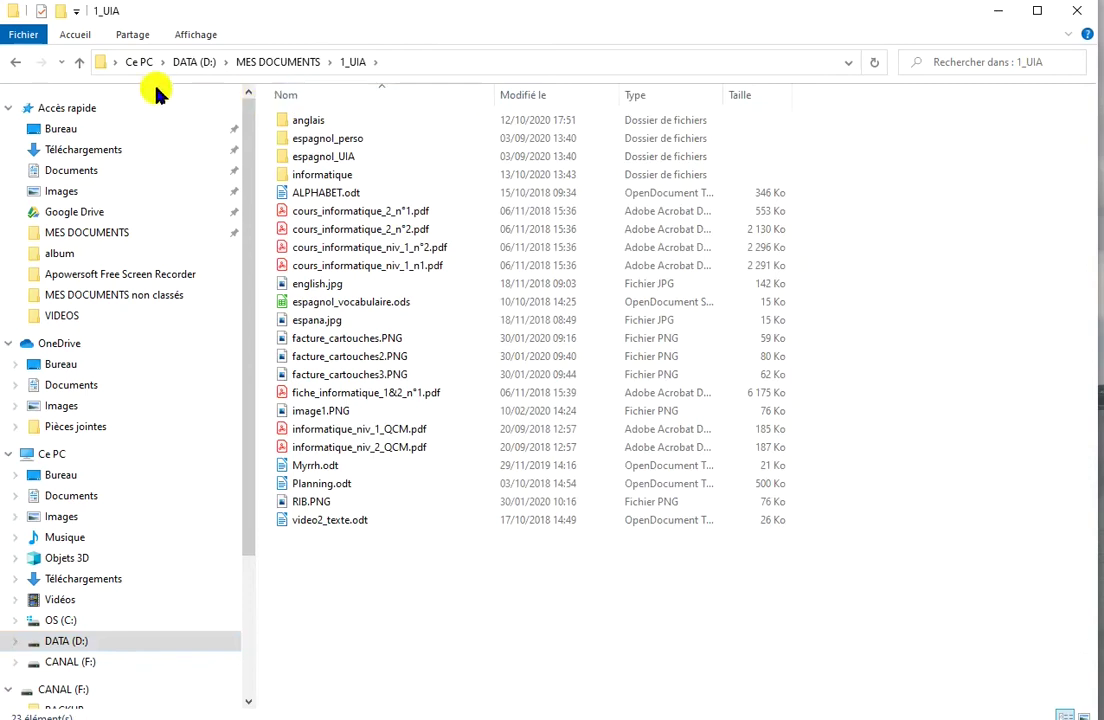
{"action": "left_click", "coordinate": [18, 64]}
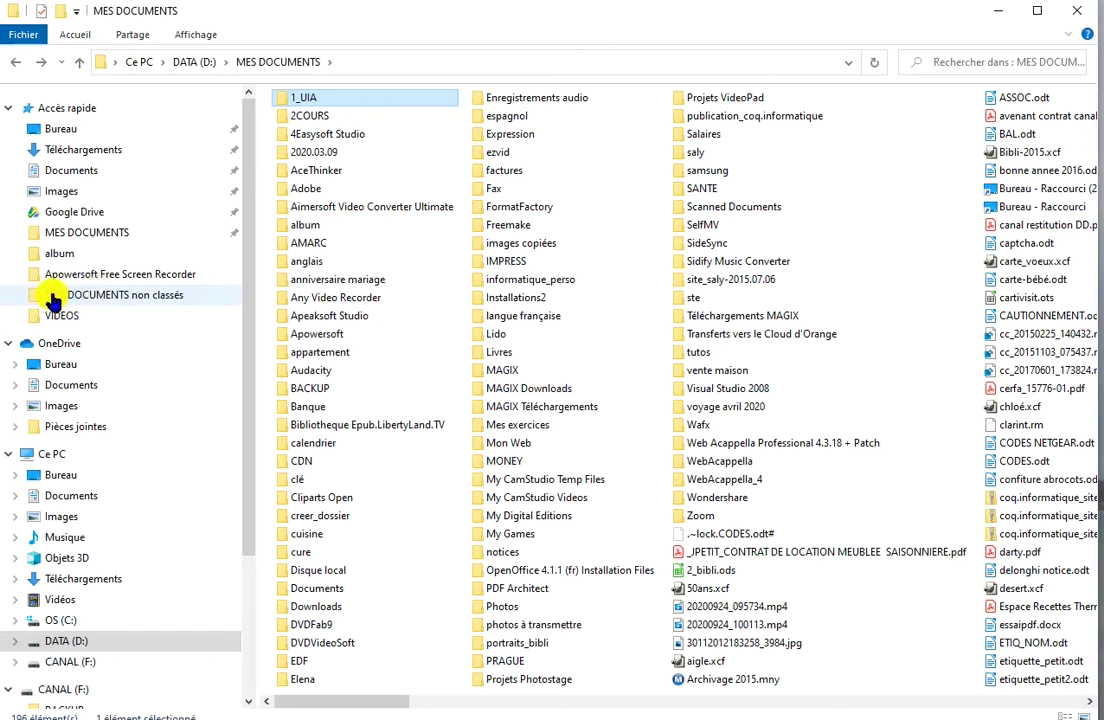
Open the MES DOCUMENTS non classés folder and browse its unsorted files through to the end of the list
{"action": "left_click", "coordinate": [52, 300]}
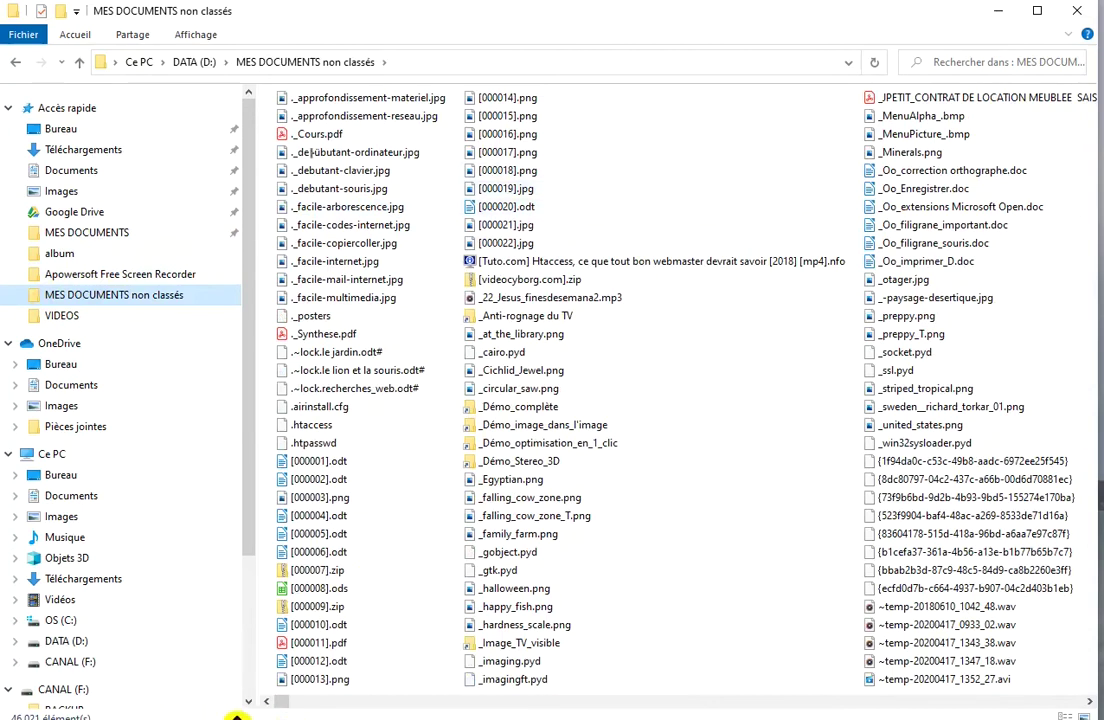
{"action": "left_click_drag", "start_coordinate": [283, 707], "coordinate": [1092, 680]}
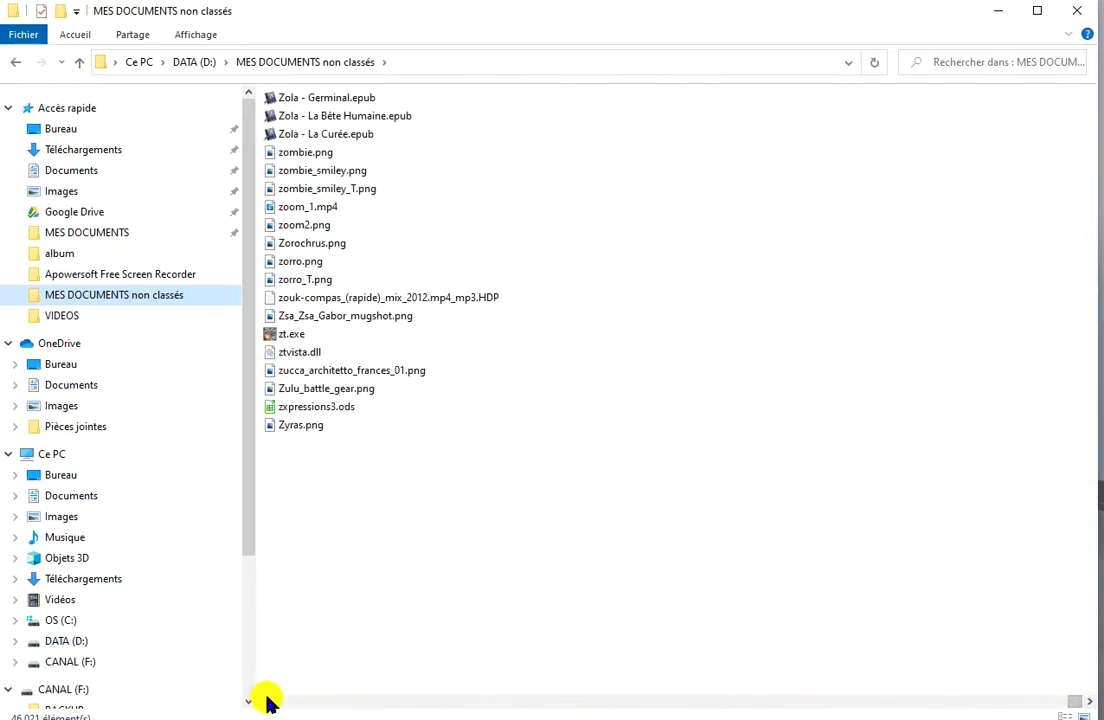
{"action": "left_click_drag", "start_coordinate": [265, 701], "coordinate": [266, 705]}
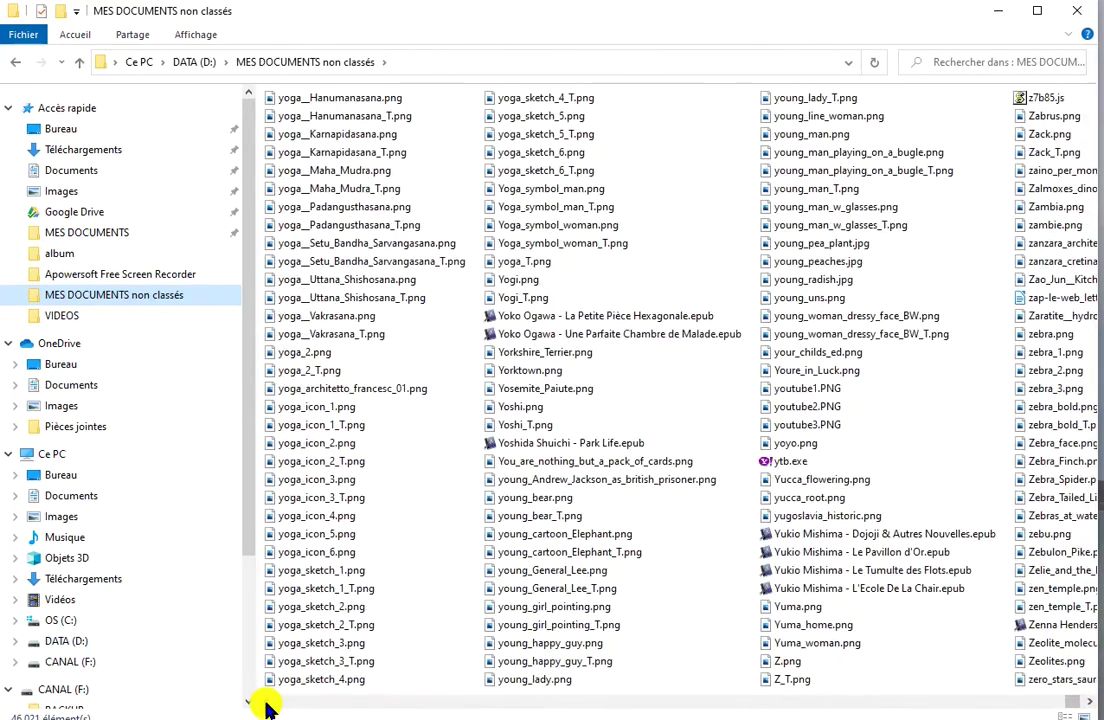
Check the size and contents of the MES DOCUMENTS non classés folder in its properties, and close the dialog
{"action": "right_click", "coordinate": [98, 299]}
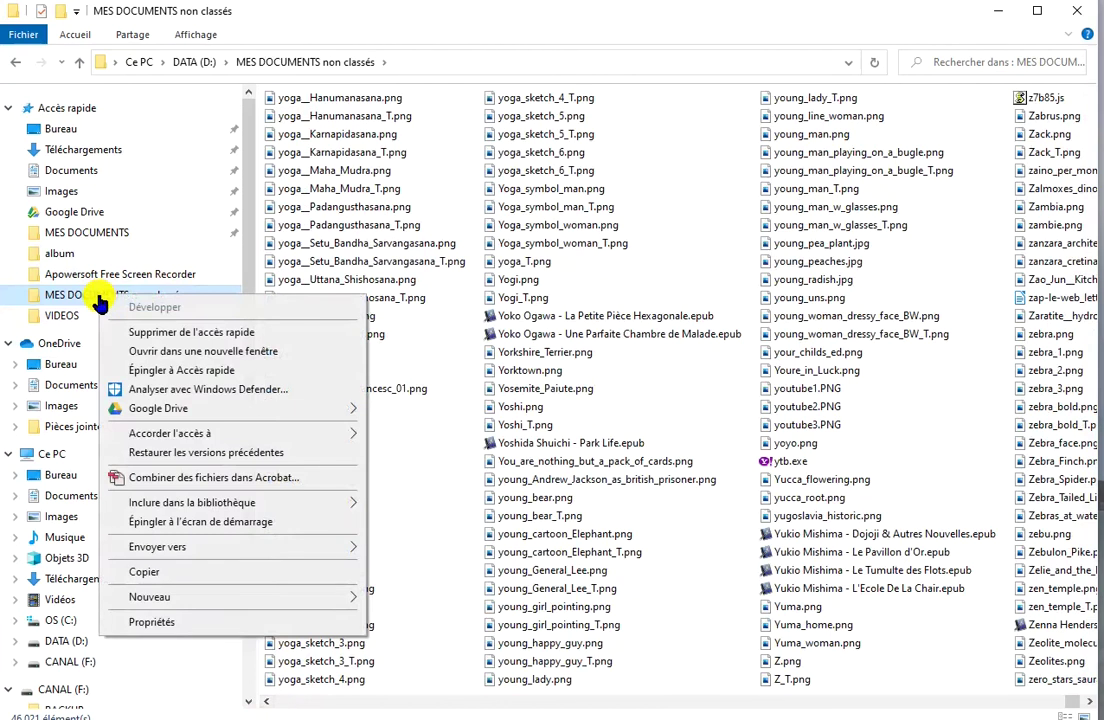
{"action": "left_click", "coordinate": [188, 622]}
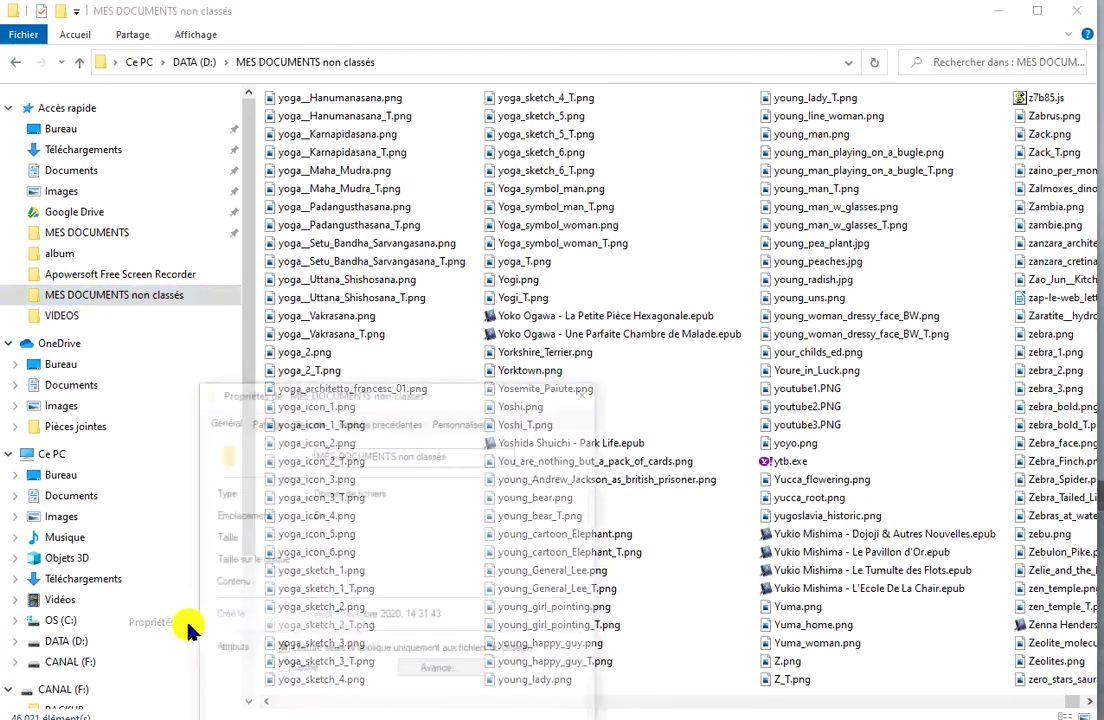
{"action": "left_click_drag", "start_coordinate": [493, 383], "coordinate": [567, 84]}
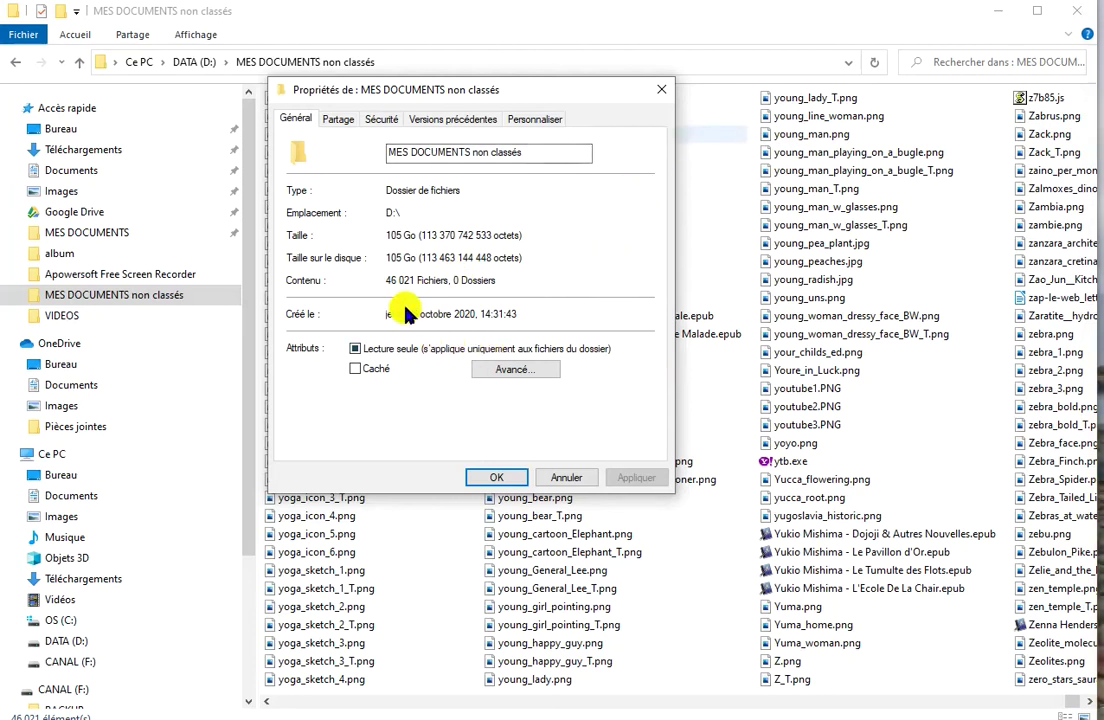
{"action": "left_click", "coordinate": [662, 90]}
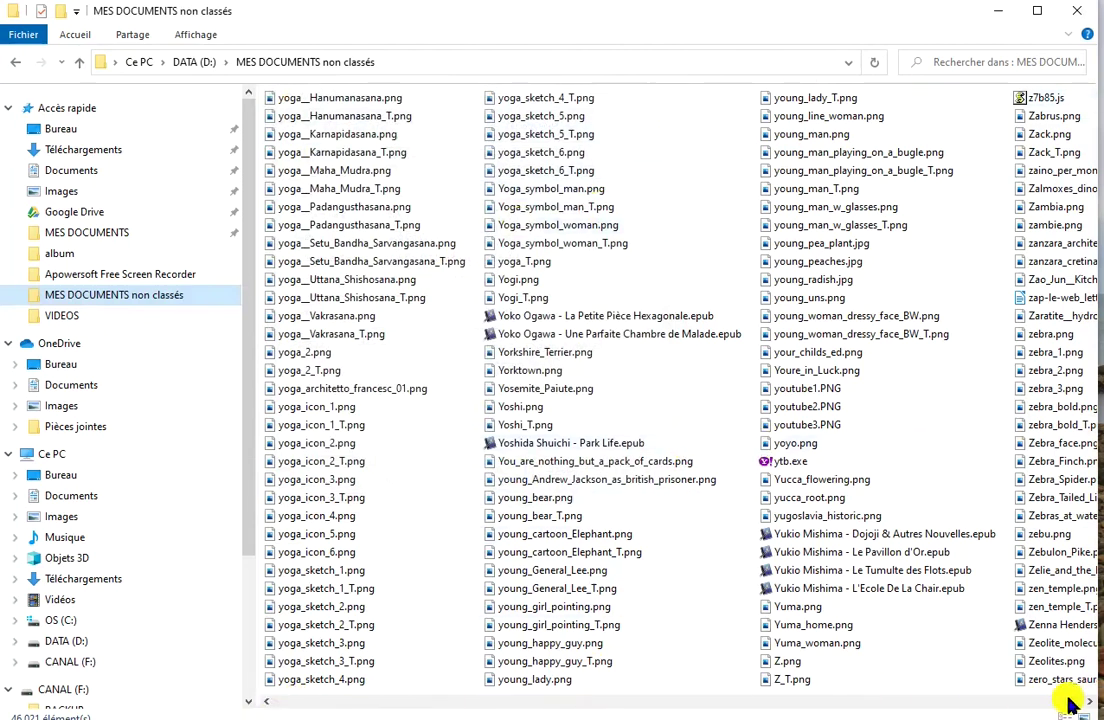
Browse the unsorted files from the beginning of the list through to the names starting with "comp"
{"action": "left_click_drag", "start_coordinate": [1075, 706], "coordinate": [826, 712]}
{"action": "left_click_drag", "start_coordinate": [814, 706], "coordinate": [86, 702]}
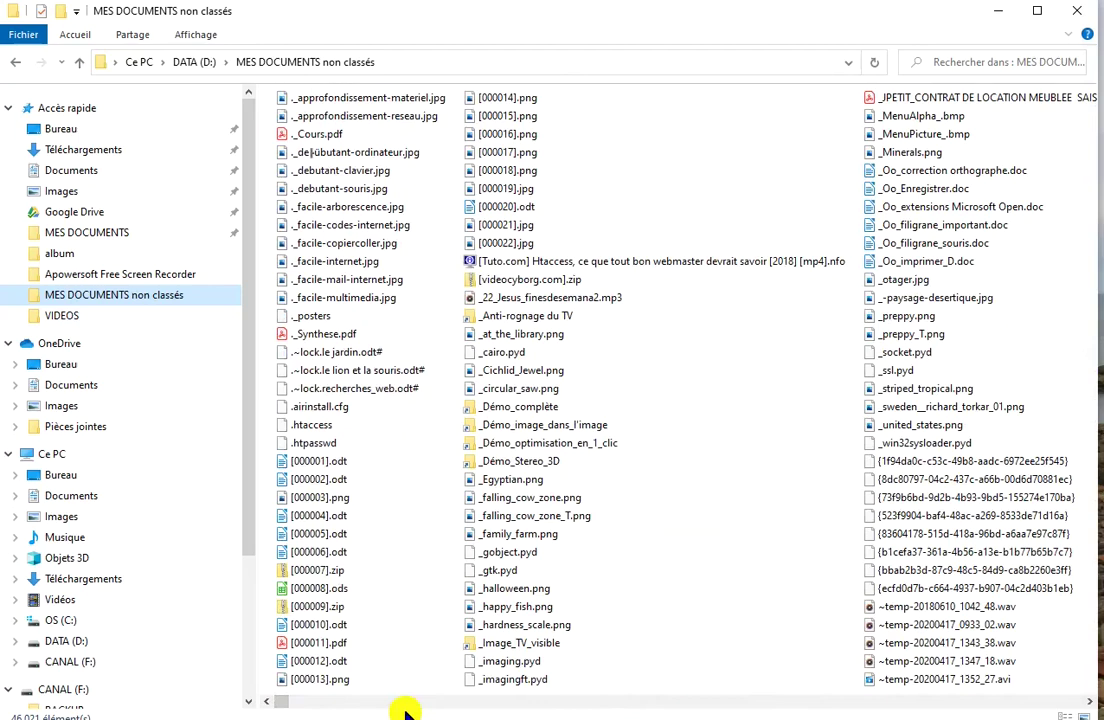
{"action": "left_click_drag", "start_coordinate": [285, 706], "coordinate": [418, 707]}
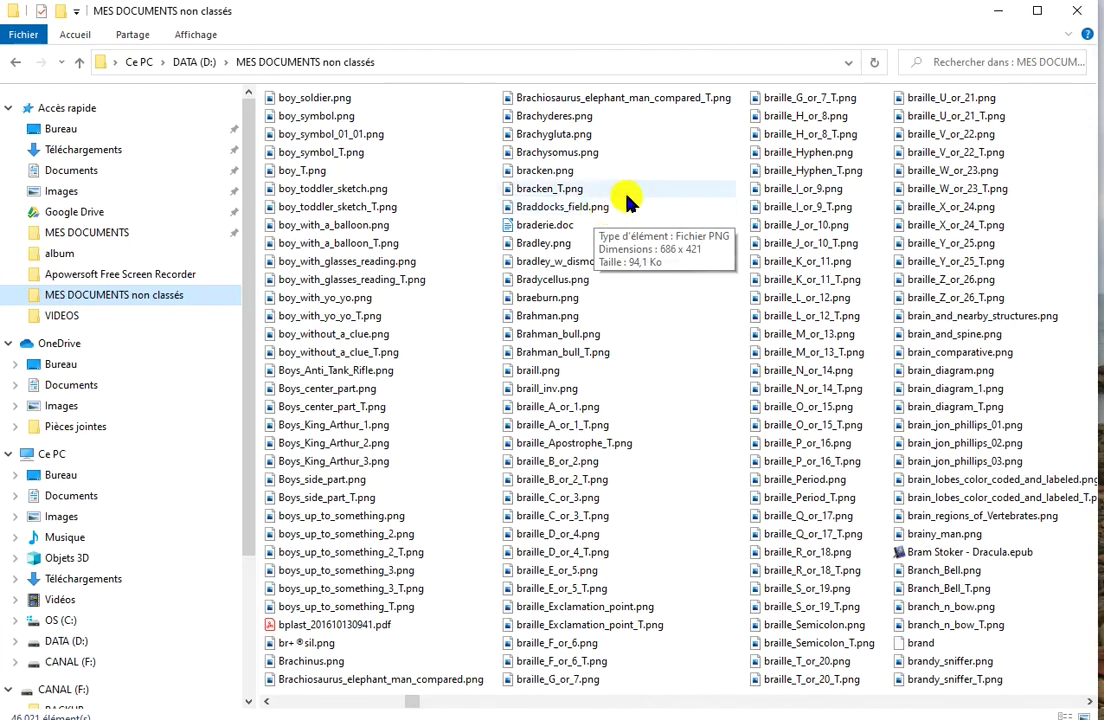
{"action": "left_click", "coordinate": [410, 702]}
{"action": "left_click_drag", "start_coordinate": [410, 702], "coordinate": [493, 708]}
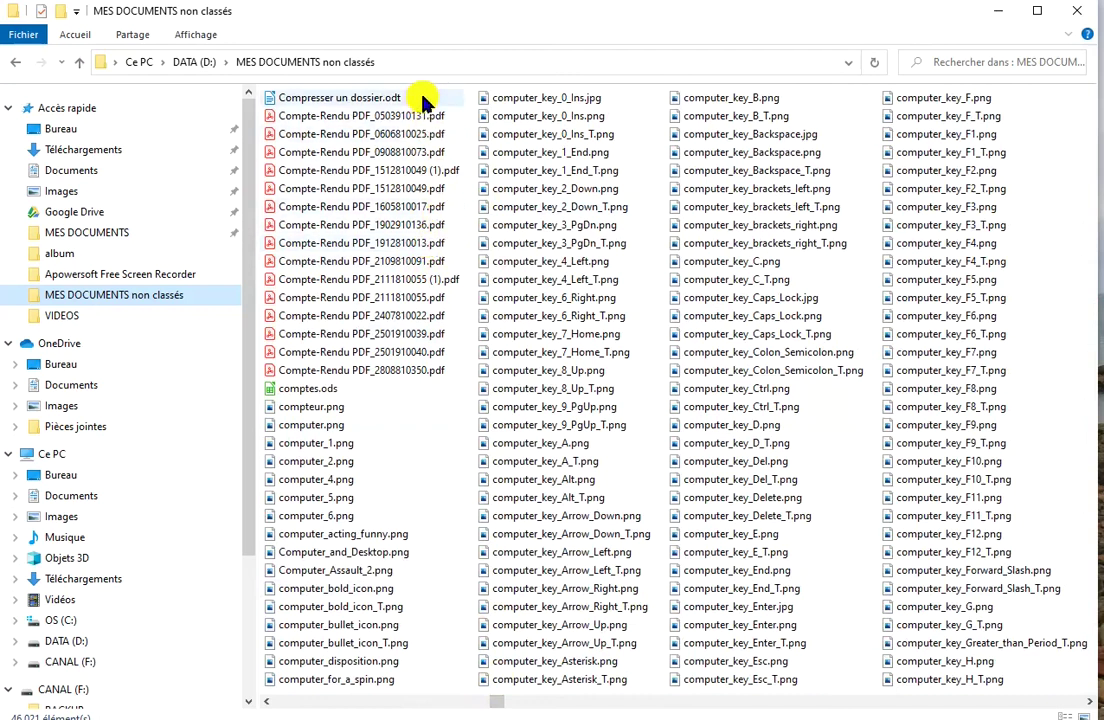
View one of the Compte-Rendu PDF reports, close it, and browse further through the unsorted files past the names starting with H
{"action": "left_click", "coordinate": [432, 262]}
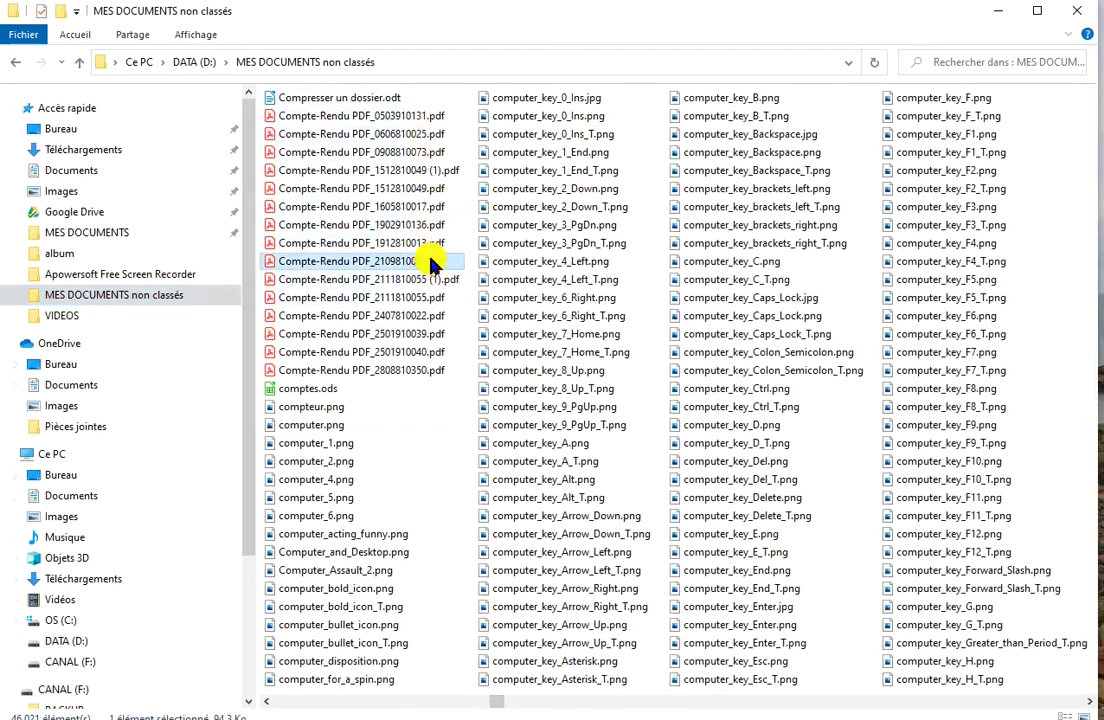
{"action": "key", "text": "F2"}
{"action": "double_click", "coordinate": [270, 260]}
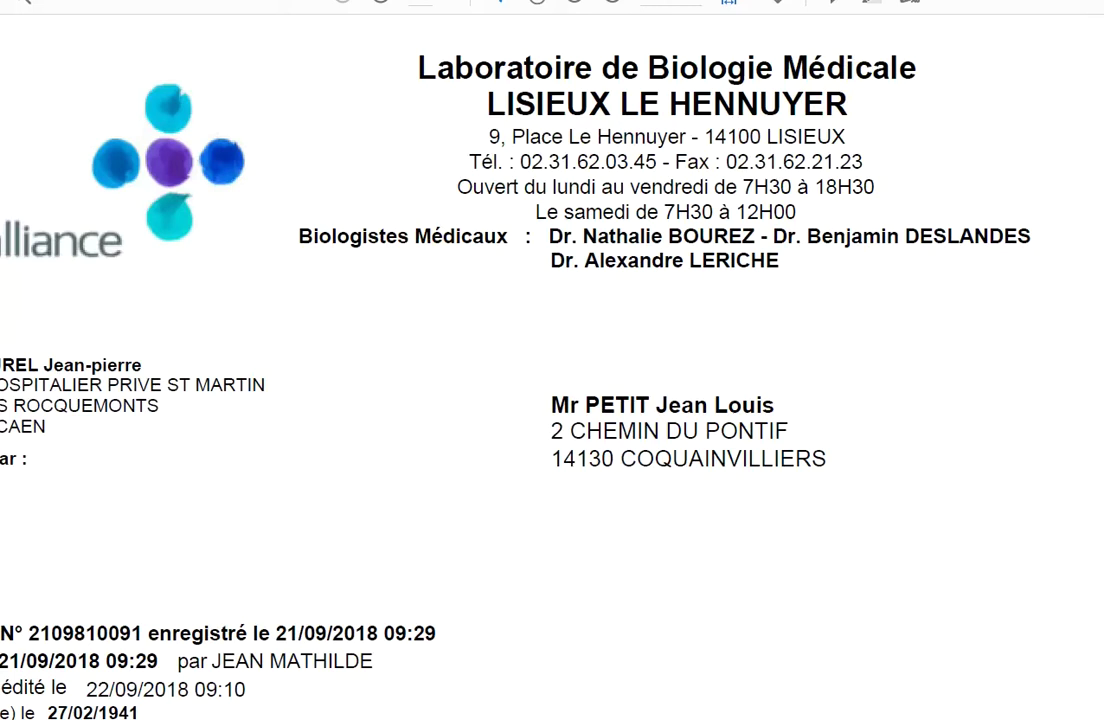
{"action": "key", "text": "alt+F4"}
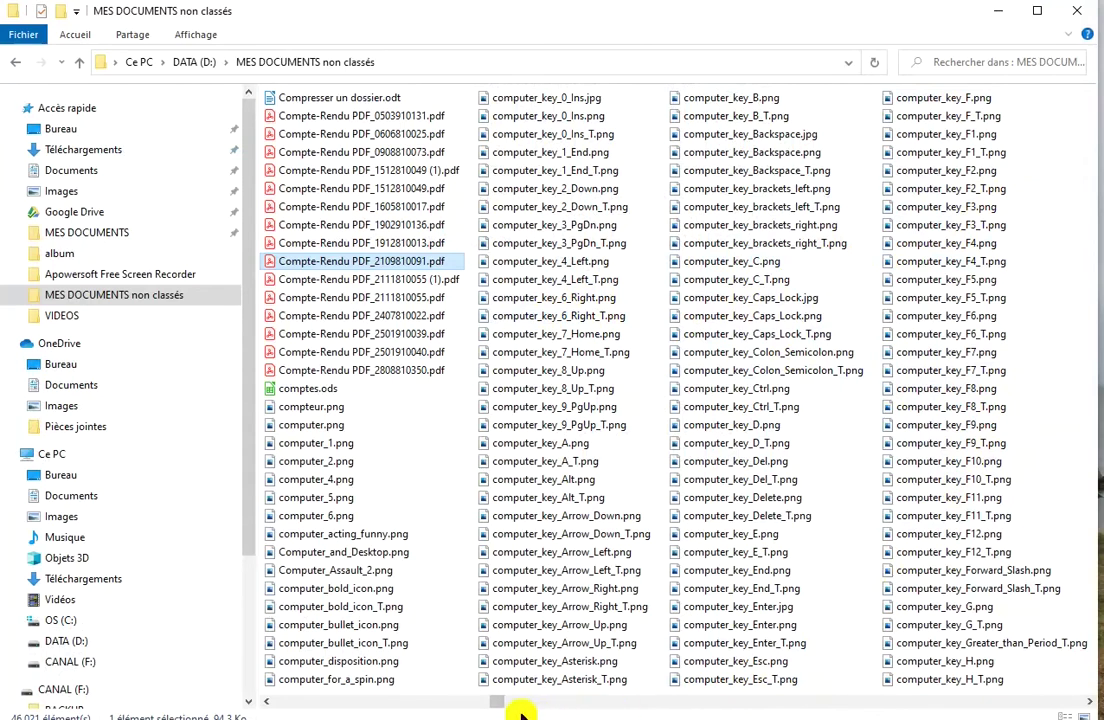
{"action": "left_click_drag", "start_coordinate": [495, 701], "coordinate": [655, 712]}
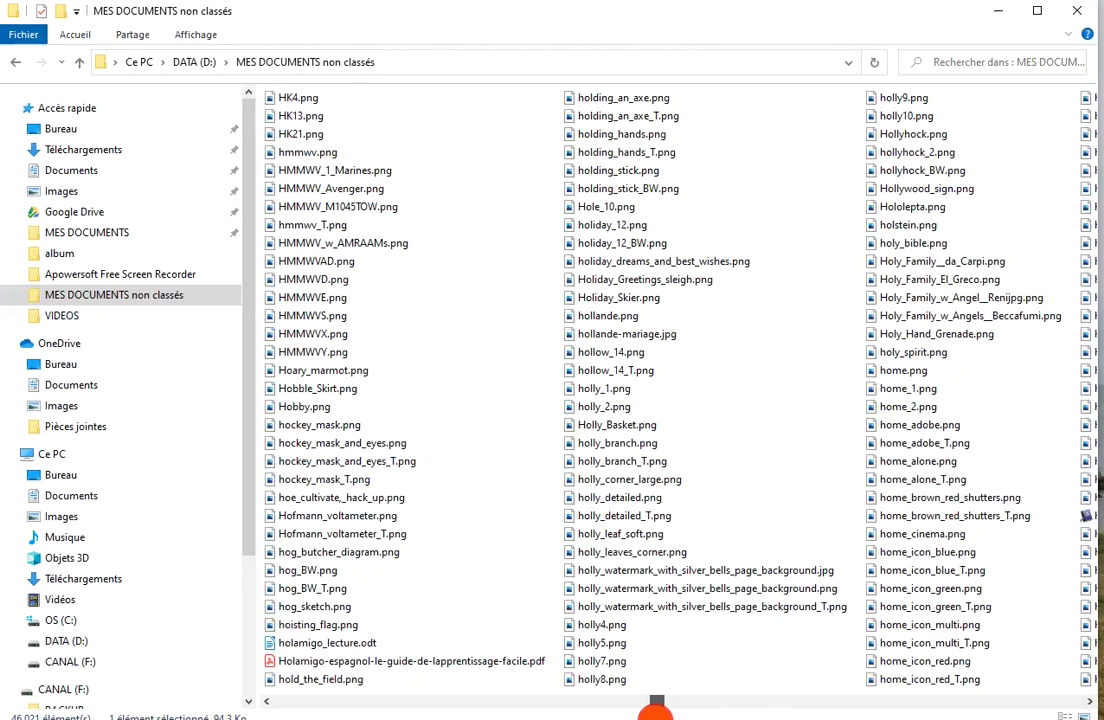
{"action": "left_click_drag", "start_coordinate": [655, 712], "coordinate": [742, 712]}
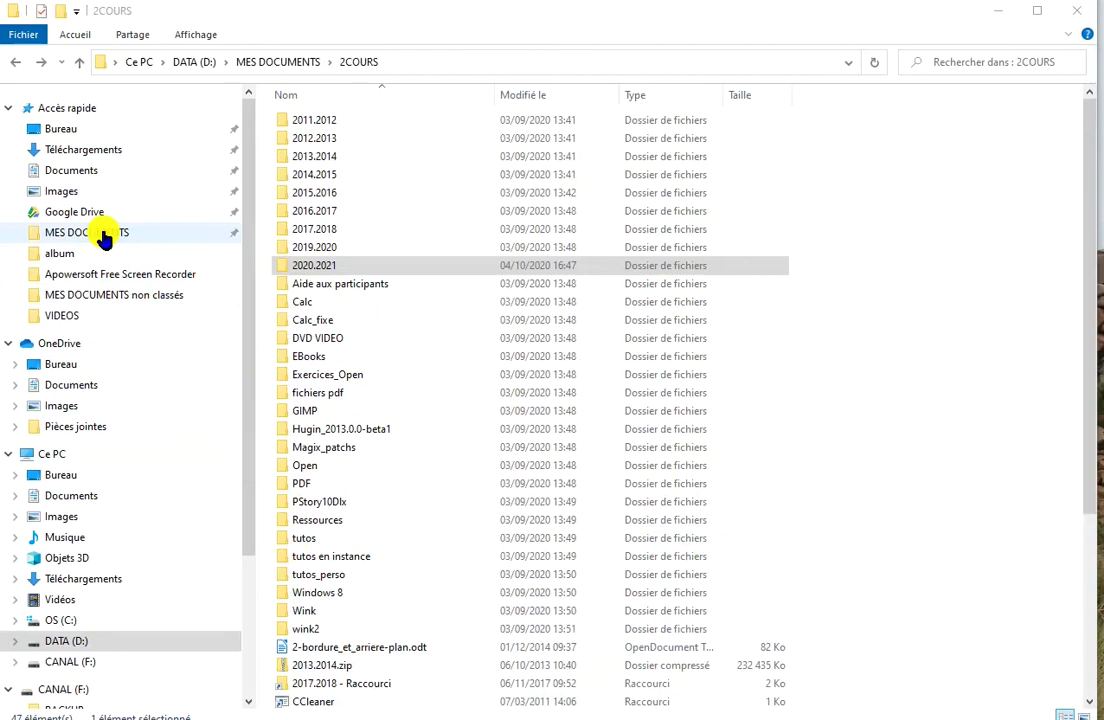
Open tatou.odt from the MES DOCUMENTS subfolders 2COURS, 2020.2021, 2020.10.07 and Niveau2
{"action": "left_click", "coordinate": [104, 232]}
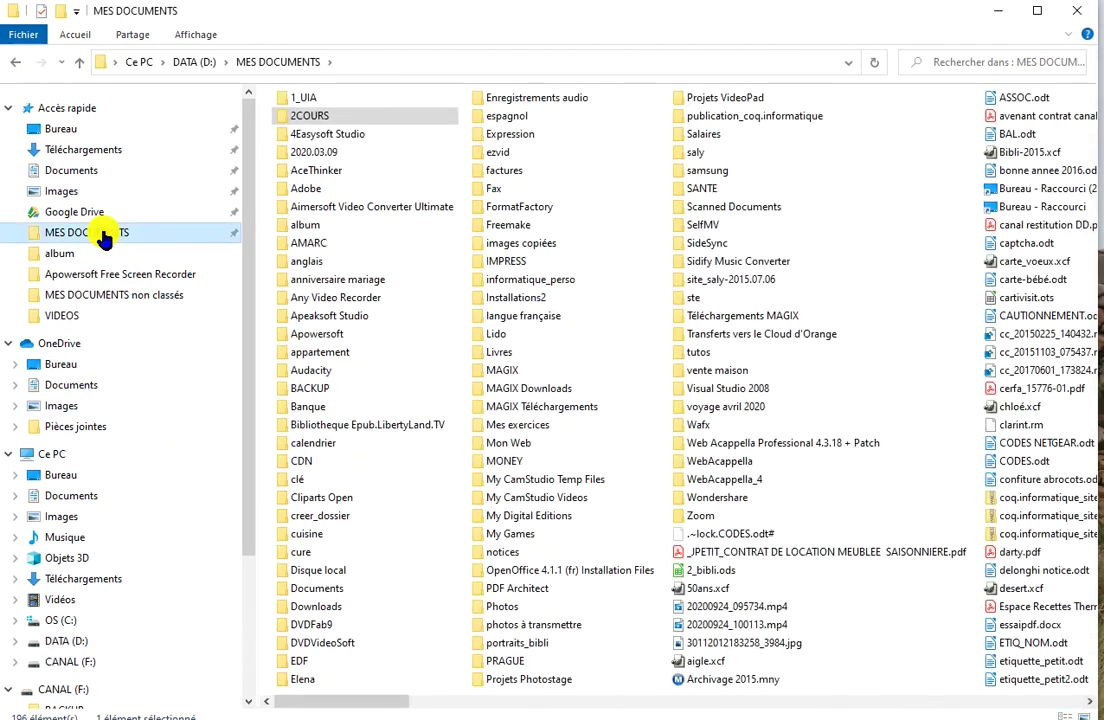
{"action": "double_click", "coordinate": [310, 118]}
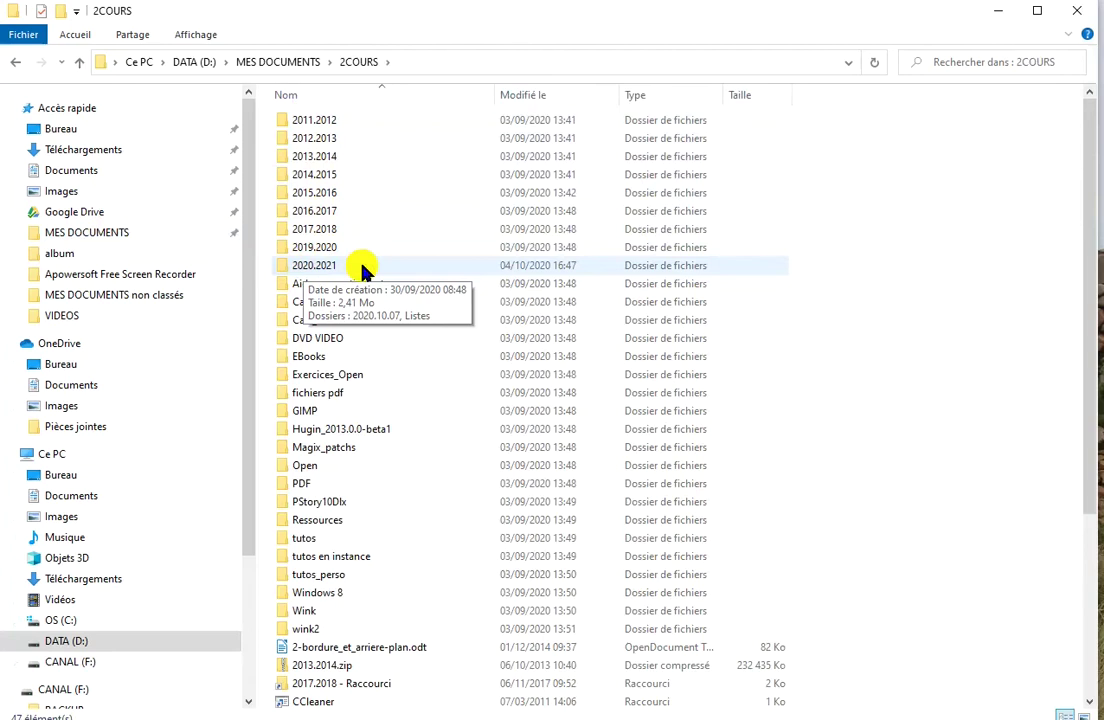
{"action": "double_click", "coordinate": [290, 268]}
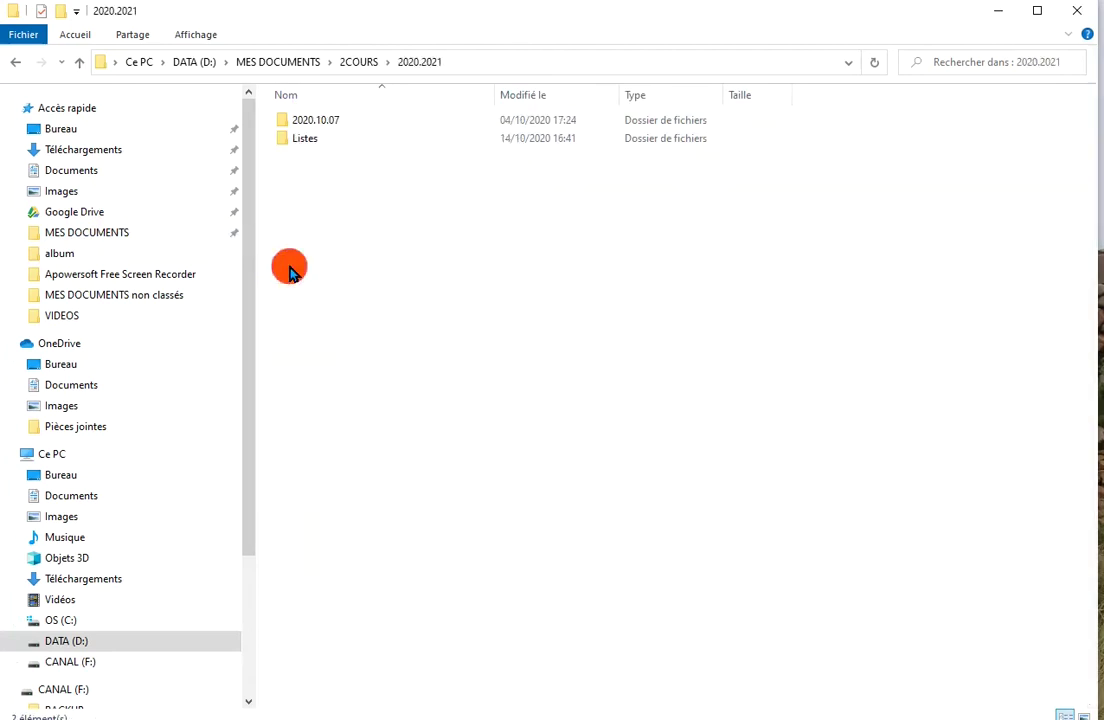
{"action": "double_click", "coordinate": [287, 121]}
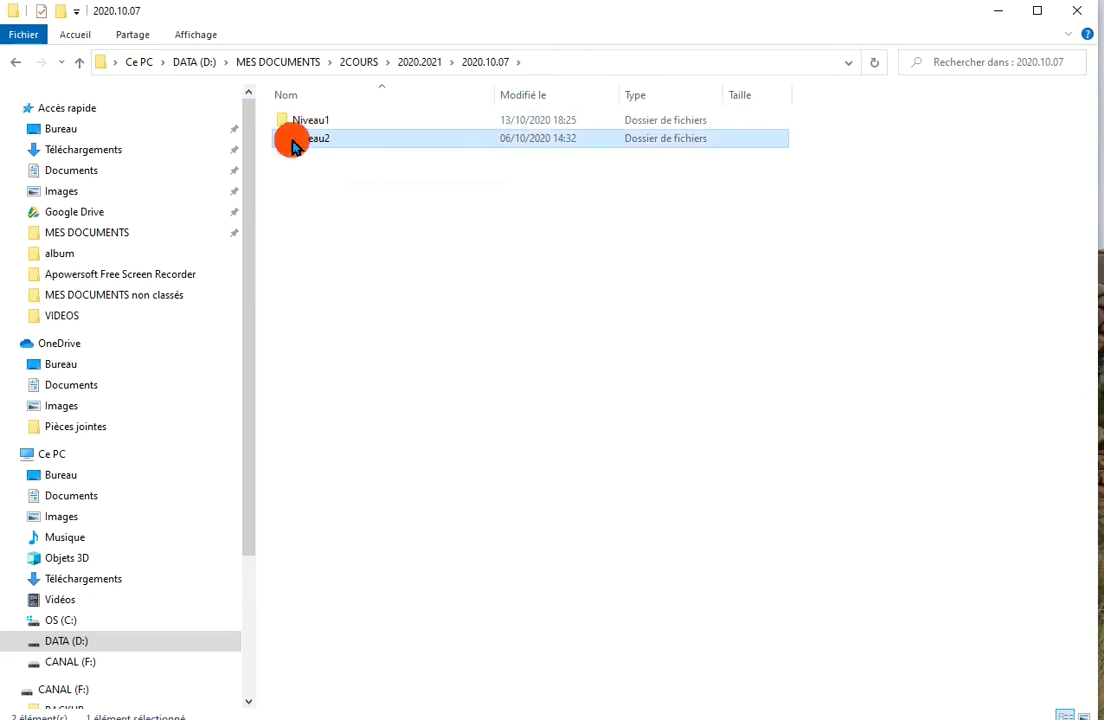
{"action": "double_click", "coordinate": [293, 140]}
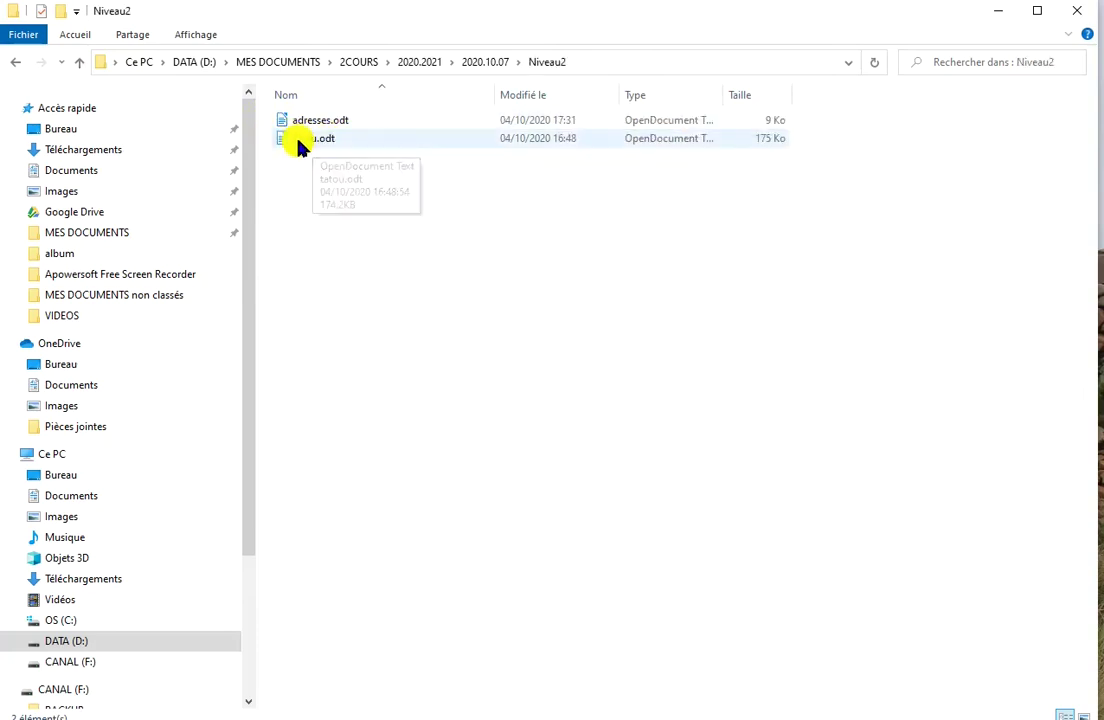
{"action": "double_click", "coordinate": [291, 141]}
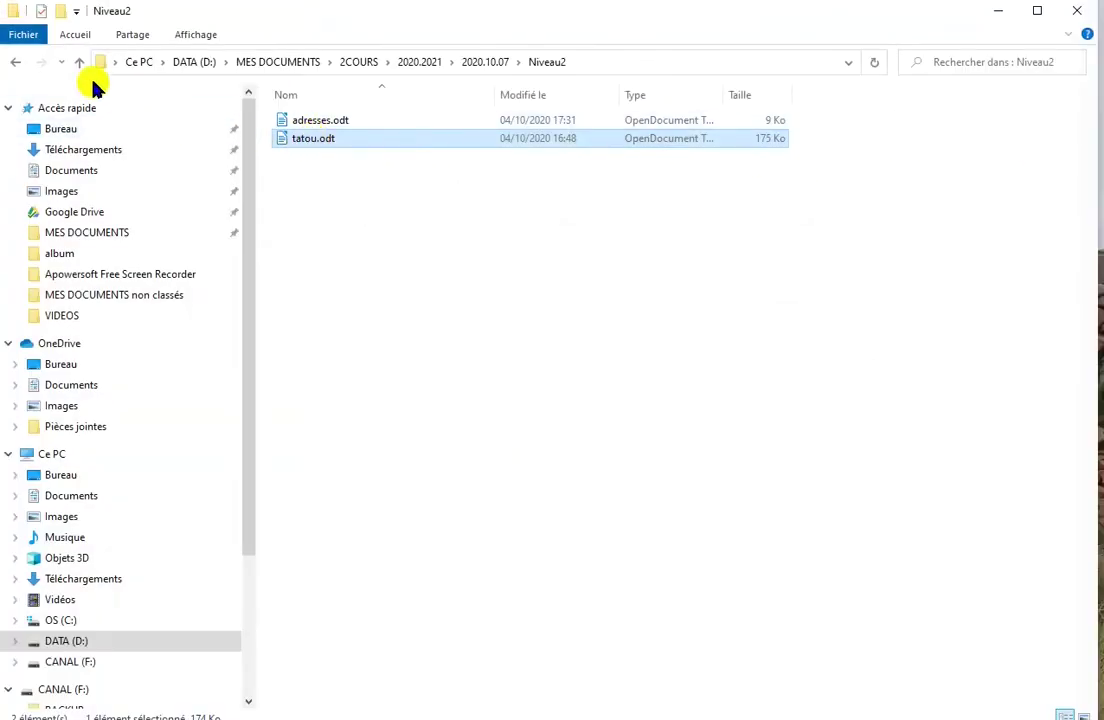
Go back up to the 2COURS folder and retrace the path through 2020.2021 and 2020.10.07 to Niveau2
{"action": "left_click", "coordinate": [15, 62]}
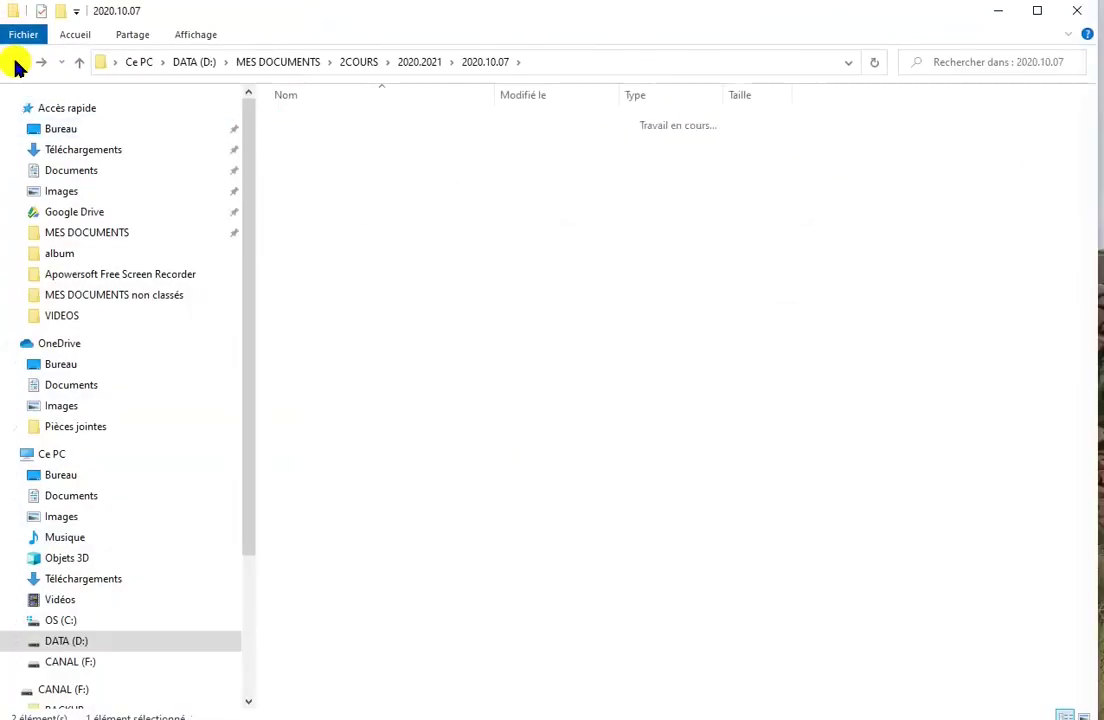
{"action": "left_click", "coordinate": [15, 62]}
{"action": "left_click", "coordinate": [15, 62]}
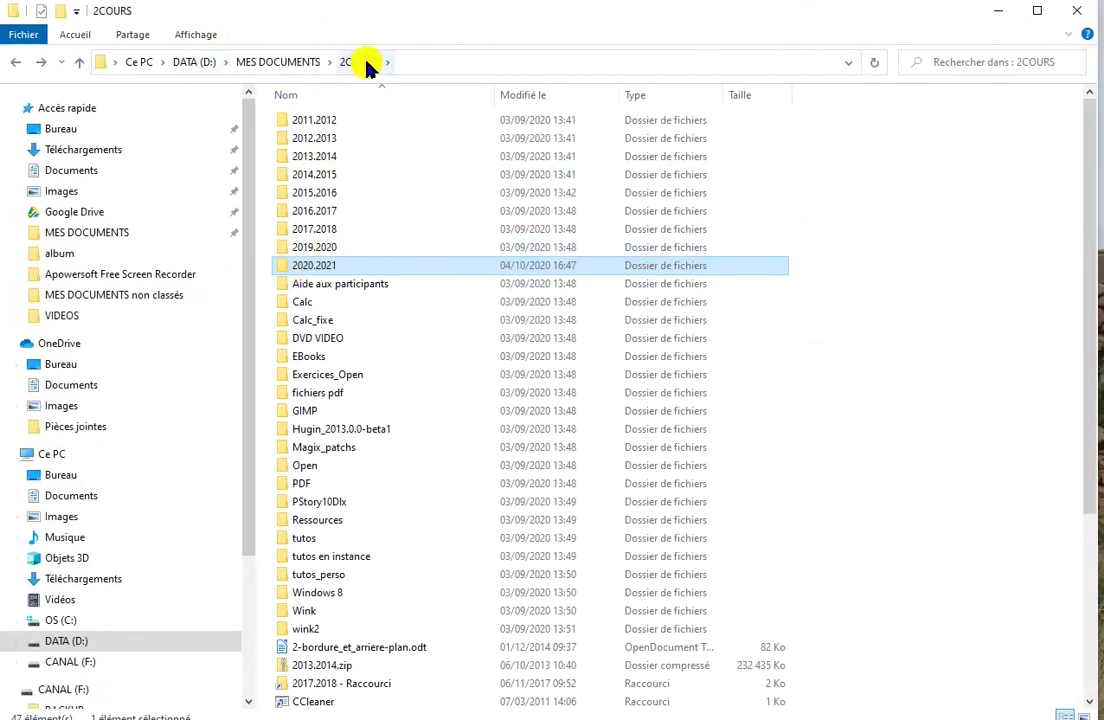
{"action": "double_click", "coordinate": [297, 265]}
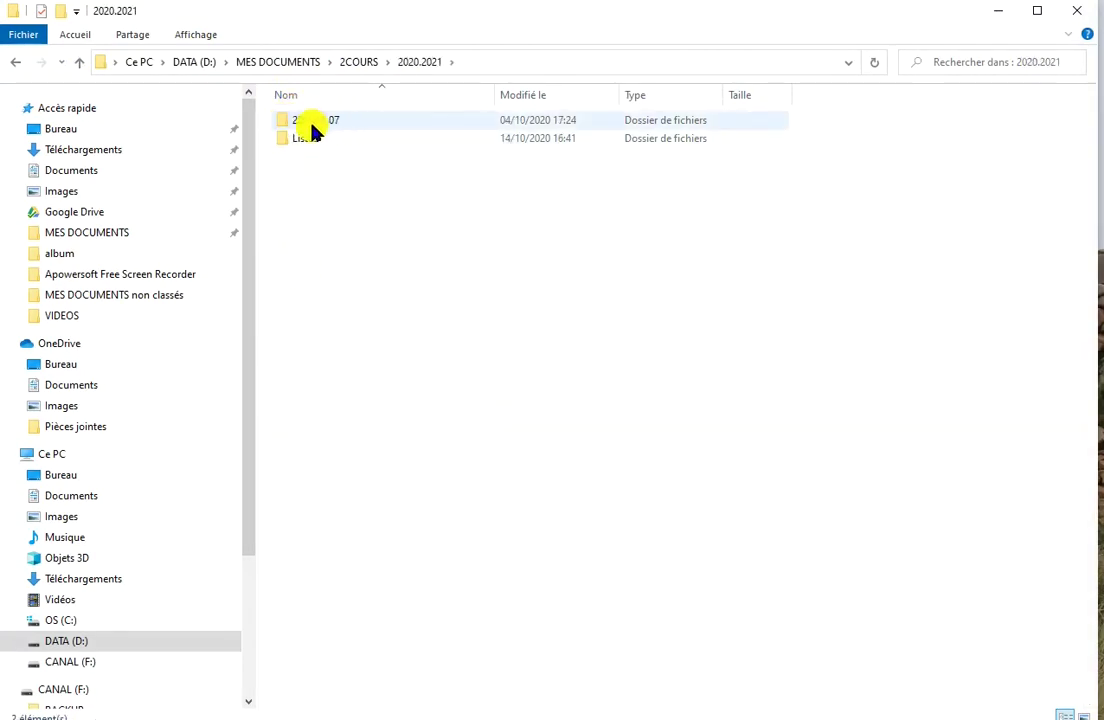
{"action": "double_click", "coordinate": [288, 118]}
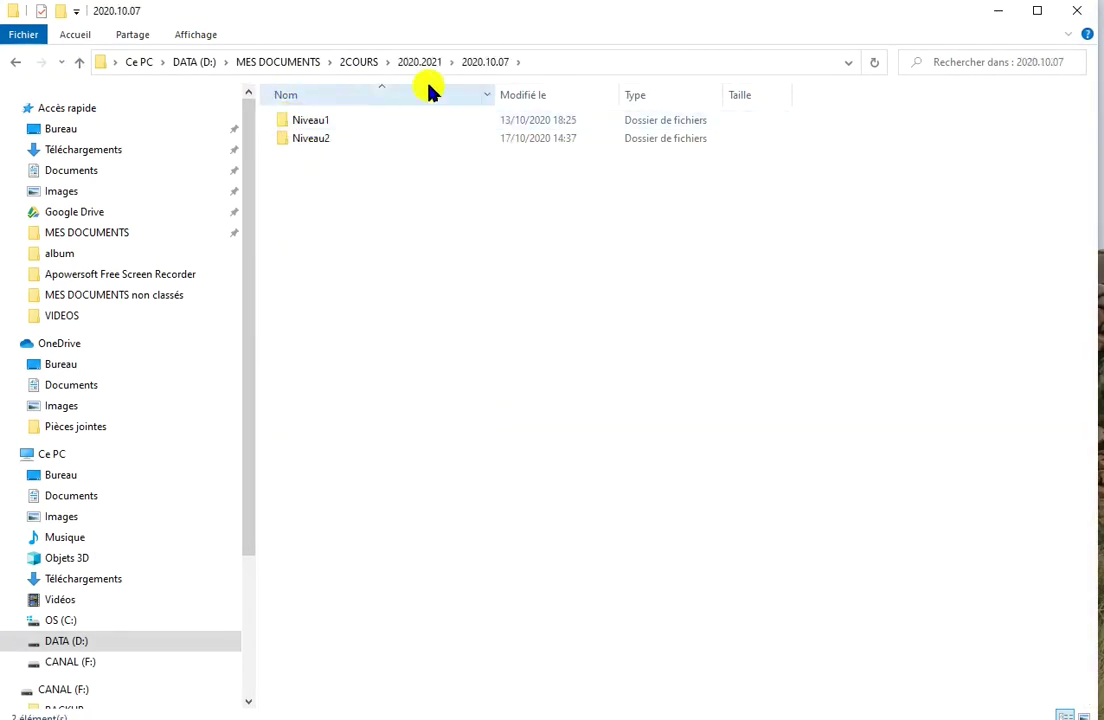
{"action": "double_click", "coordinate": [283, 138]}
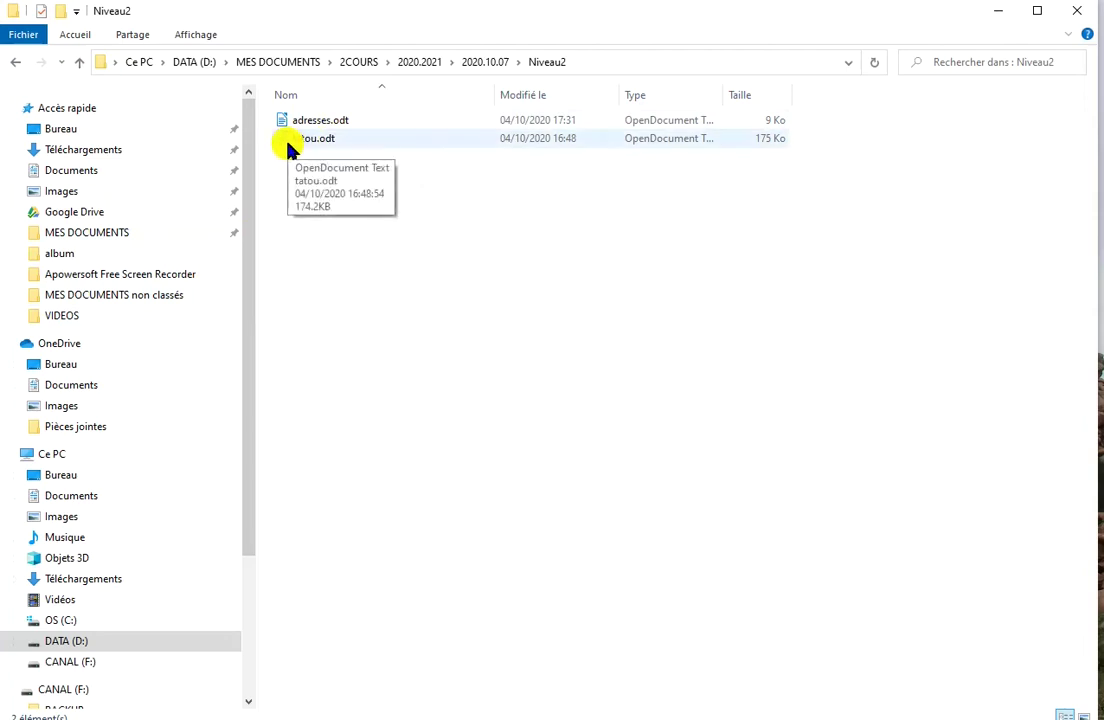
Search for tatou.odt in the MES DOCUMENTS non classés folder by browsing the names starting with T
{"action": "left_click", "coordinate": [62, 300]}
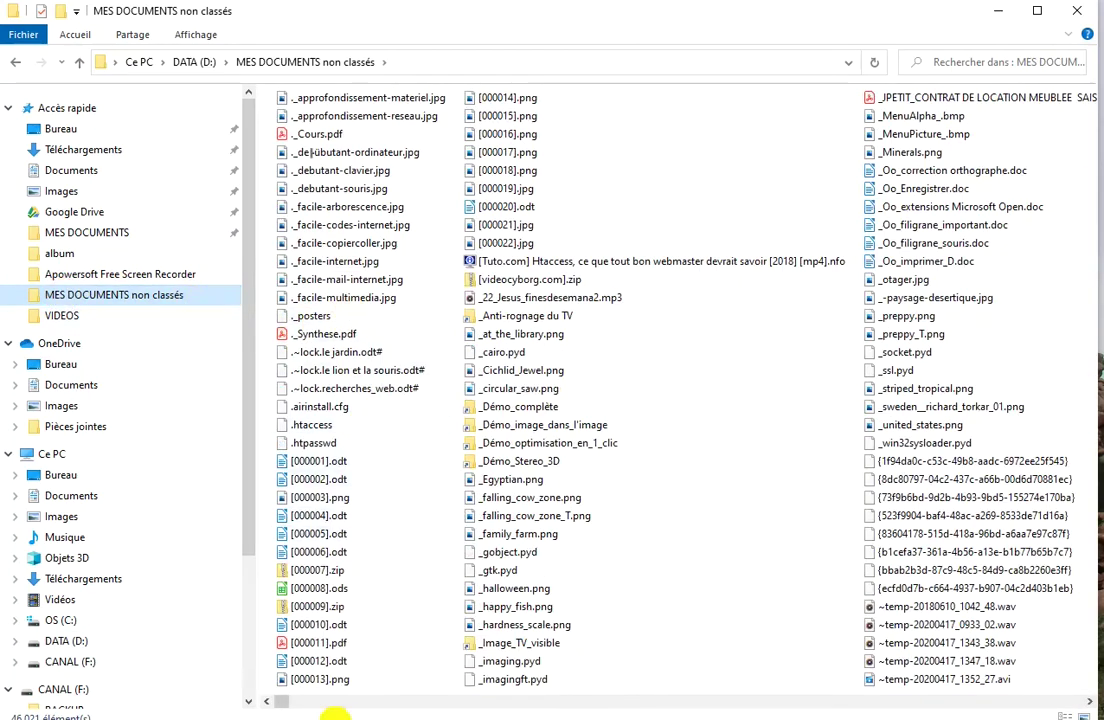
{"action": "left_click_drag", "start_coordinate": [283, 704], "coordinate": [990, 712]}
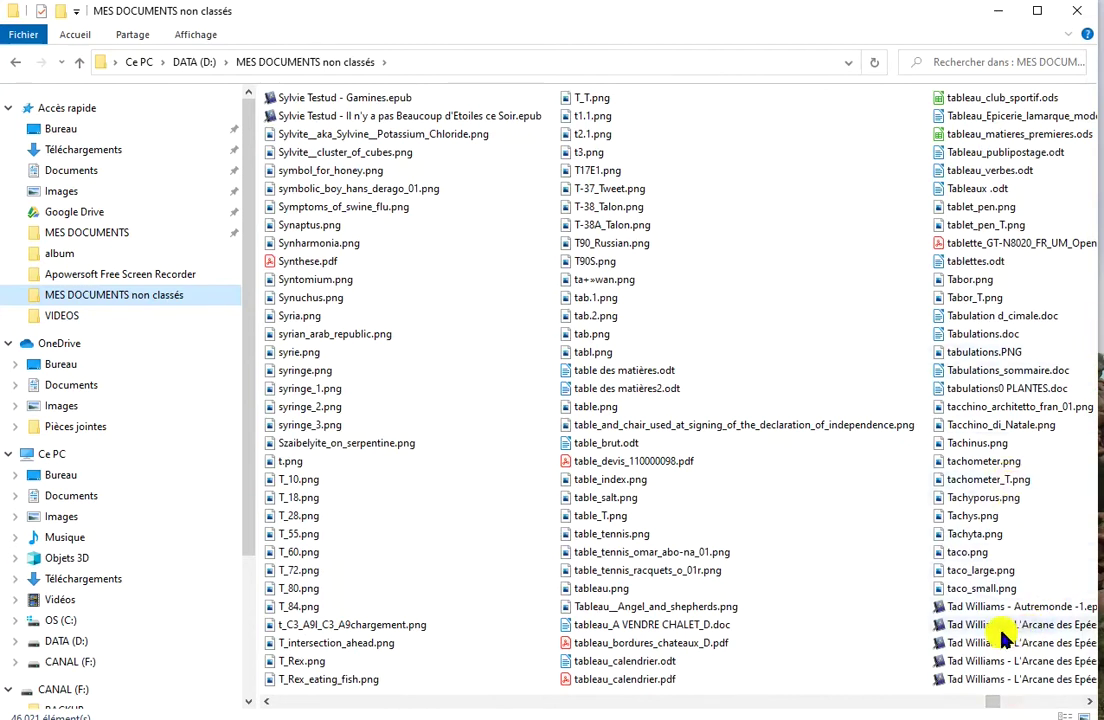
{"action": "left_click_drag", "start_coordinate": [995, 700], "coordinate": [1003, 695]}
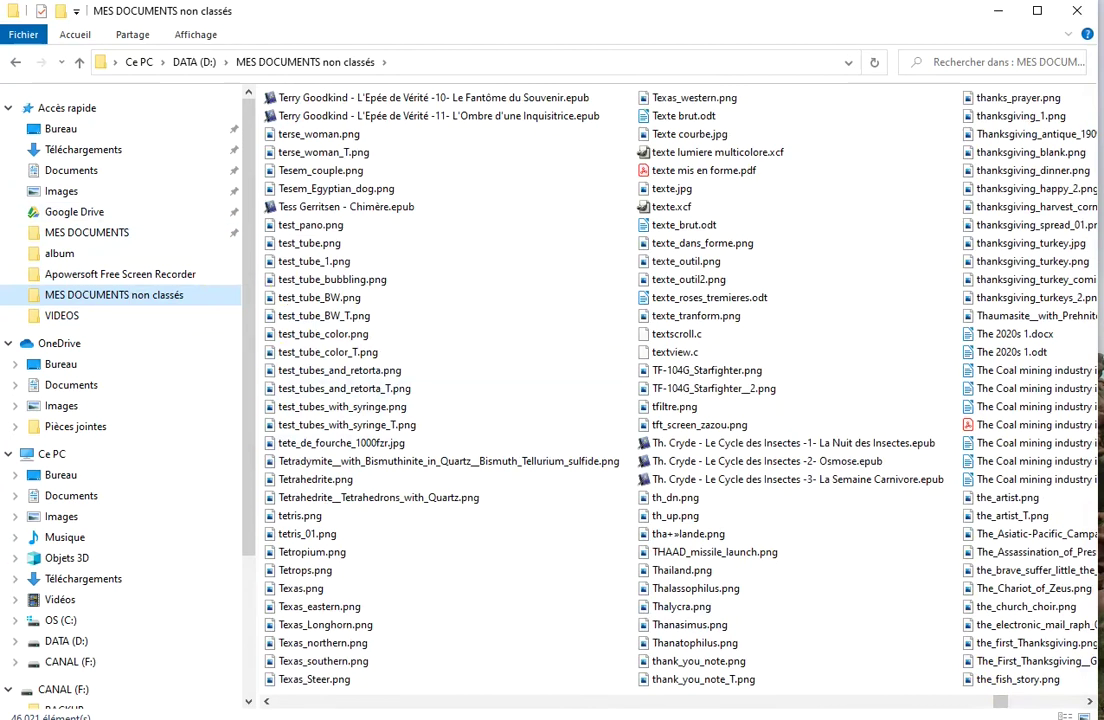
{"action": "left_click", "coordinate": [267, 703]}
{"action": "left_click", "coordinate": [265, 703]}
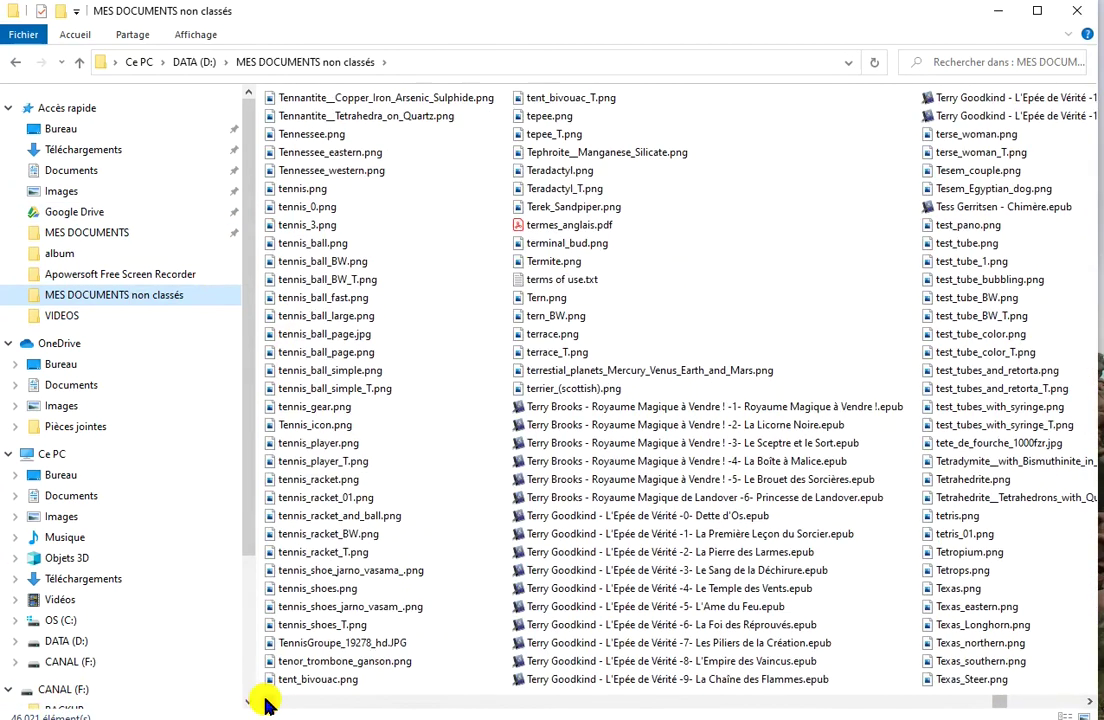
{"action": "left_click", "coordinate": [265, 703]}
{"action": "left_click", "coordinate": [265, 703]}
{"action": "left_click", "coordinate": [265, 703]}
{"action": "left_click", "coordinate": [265, 703]}
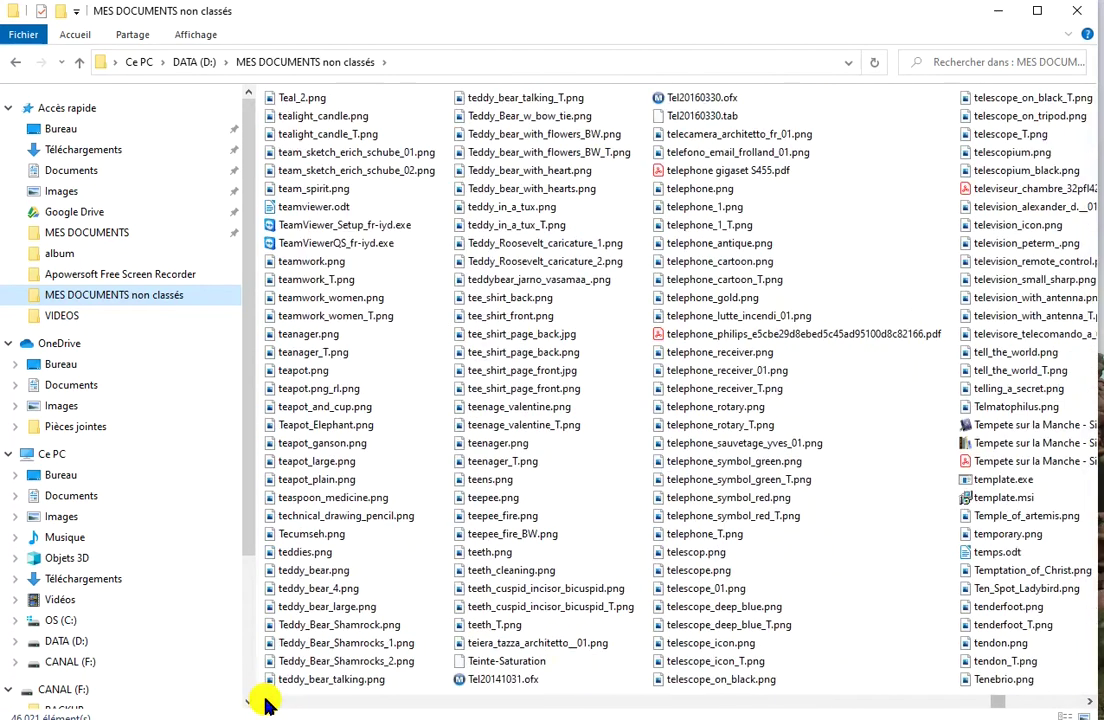
{"action": "left_click", "coordinate": [265, 703]}
{"action": "left_click", "coordinate": [265, 703]}
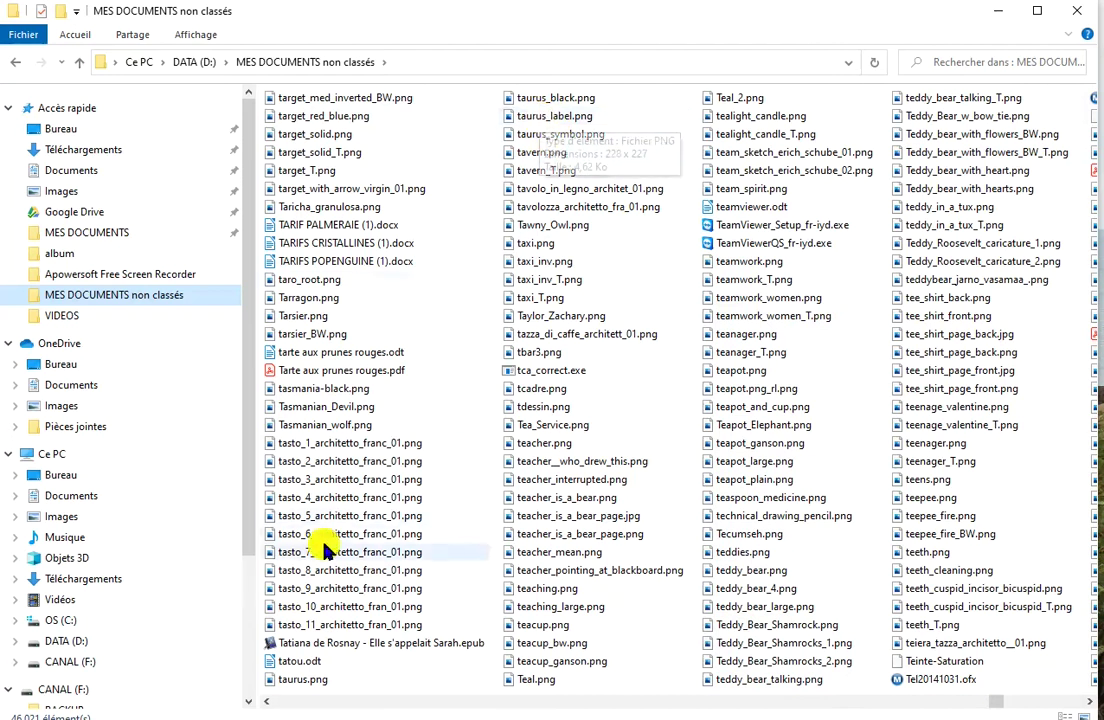
Open tatou.odt from the unsorted folder to view its contents, and close the document
{"action": "double_click", "coordinate": [273, 665]}
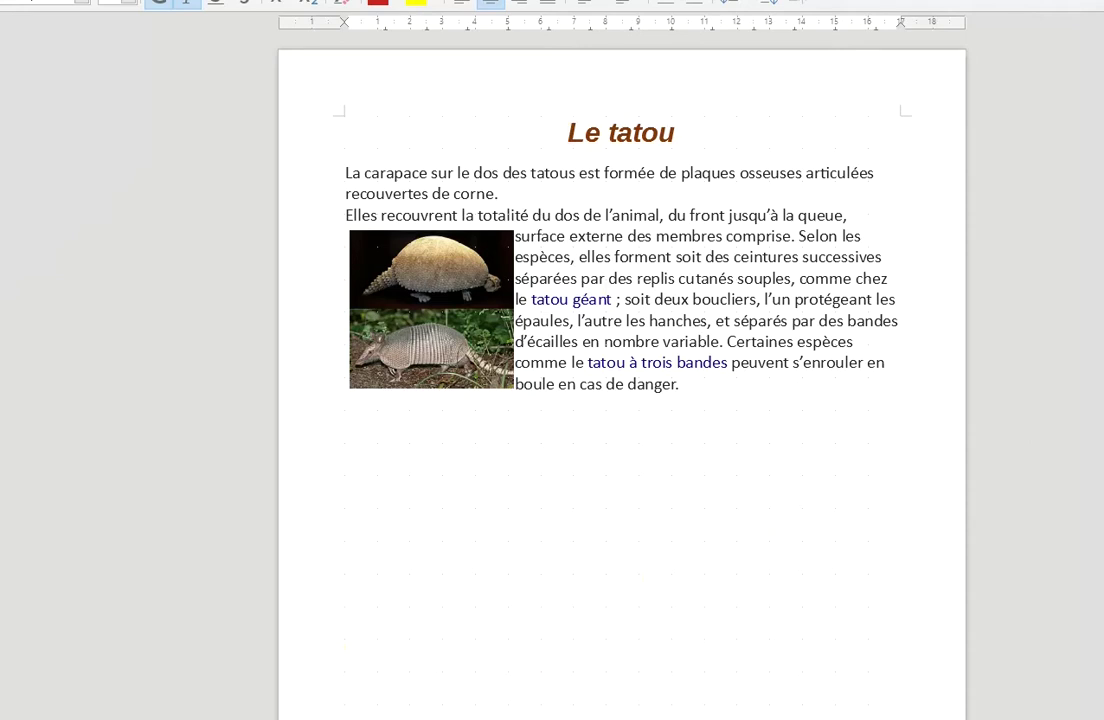
{"action": "key", "text": "alt+F4"}
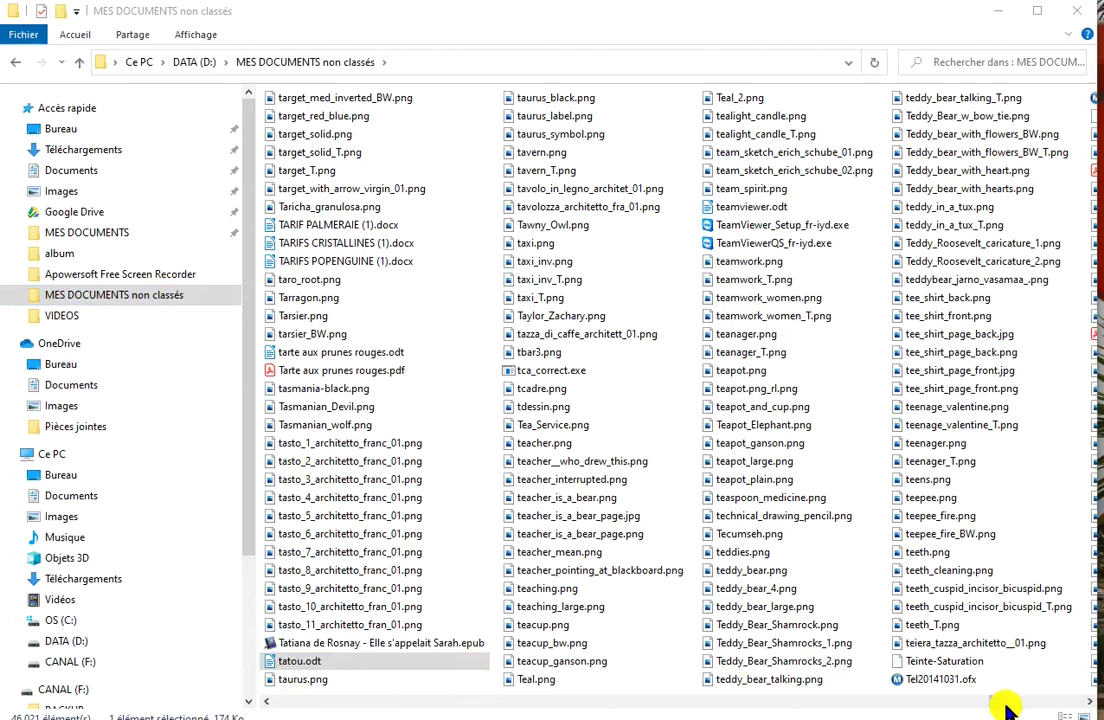
Return to the structured MES DOCUMENTS folder and minimise the file window to show the desktop
{"action": "left_click_drag", "start_coordinate": [997, 703], "coordinate": [285, 695]}
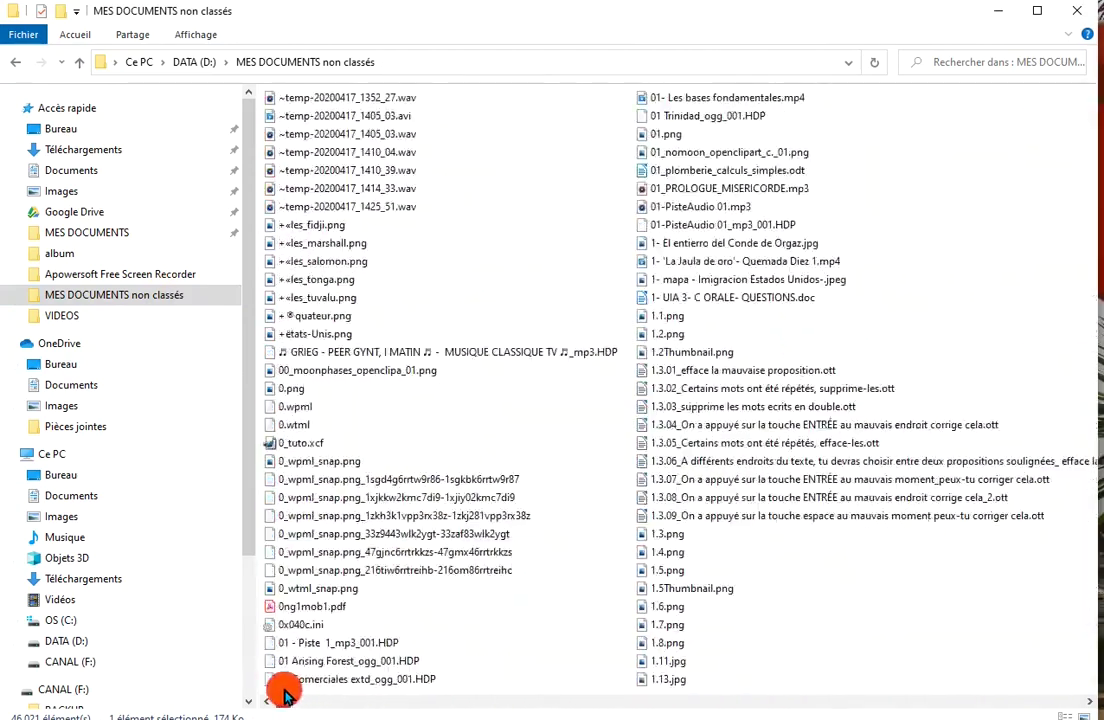
{"action": "left_click", "coordinate": [93, 233]}
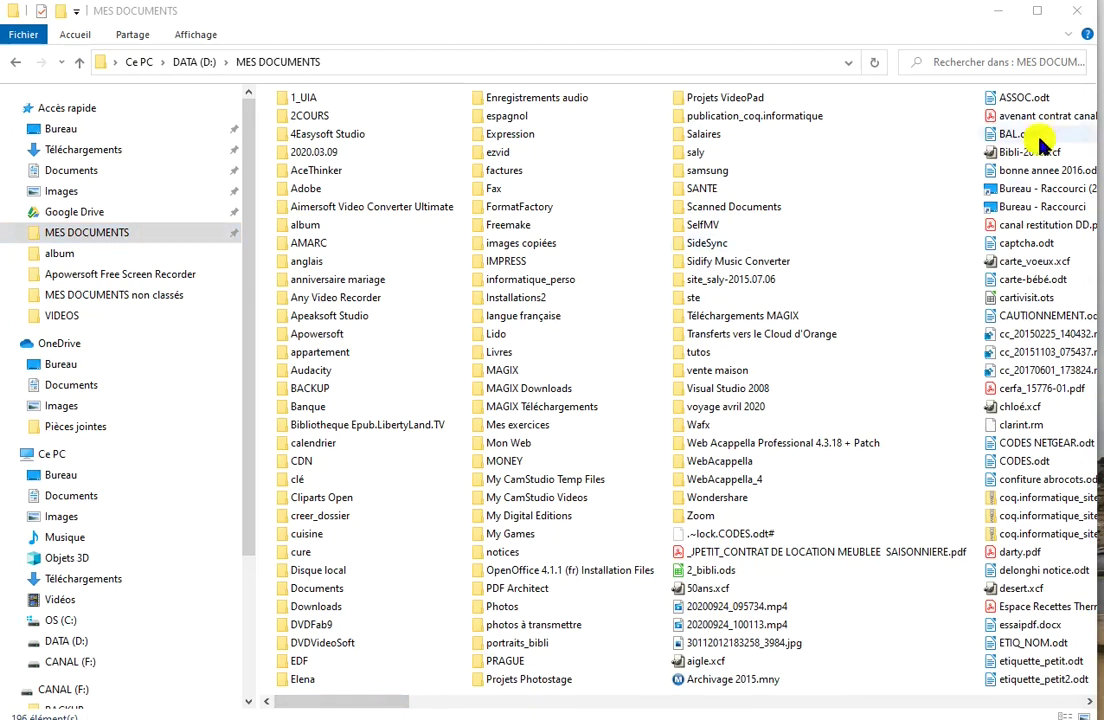
{"action": "left_click", "coordinate": [1006, 12]}
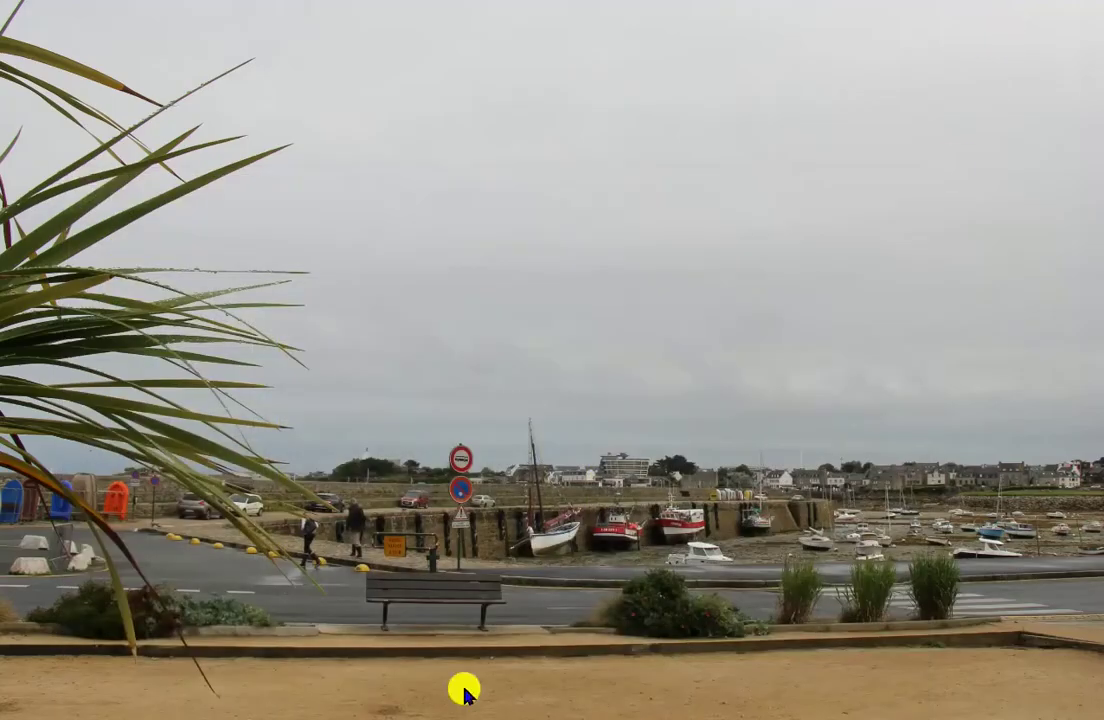